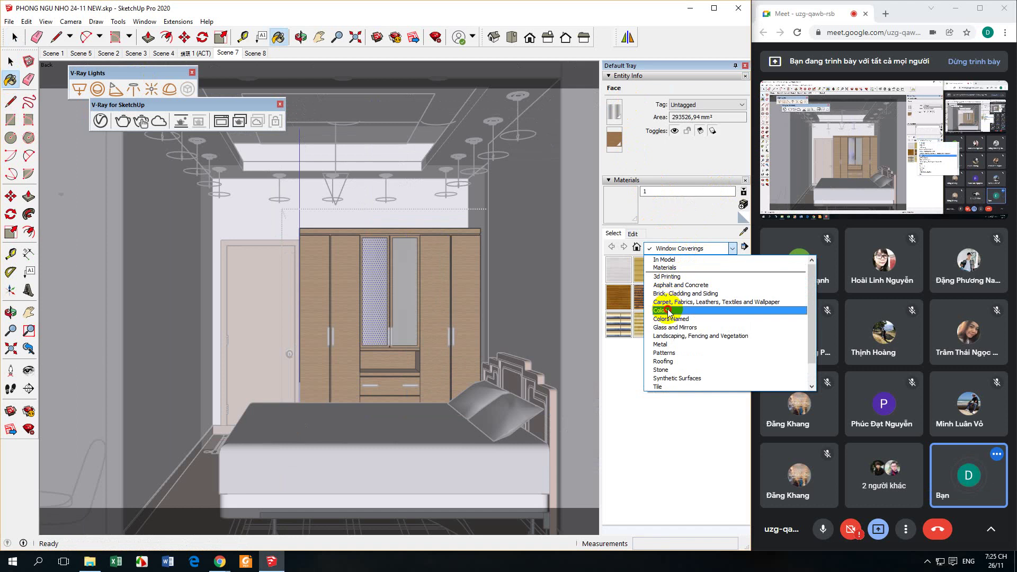
- Paint both glass panels of the wardrobe's middle doors with the light pink first swatch of the Colors collection, and leave the group
click(661, 310)
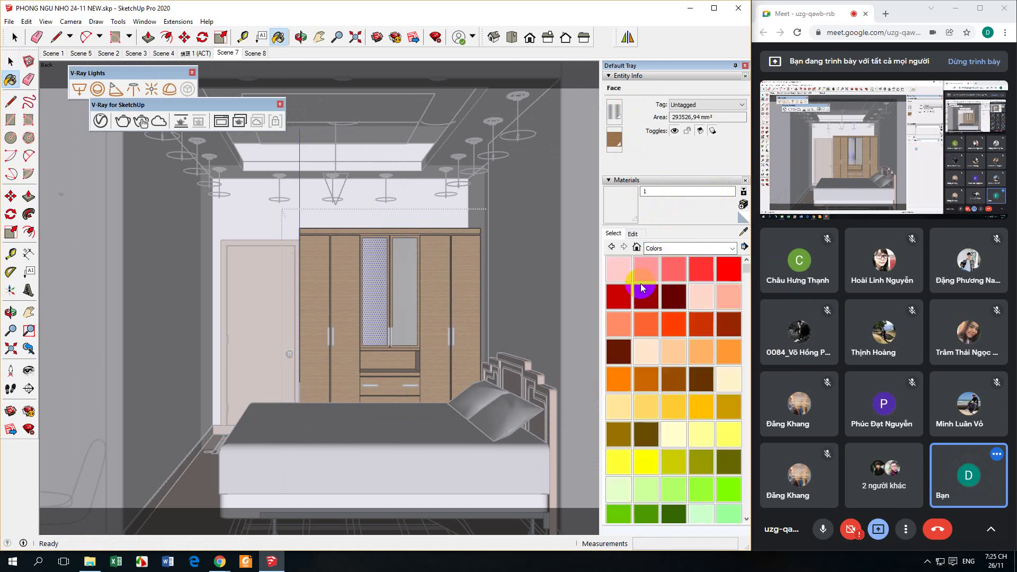
click(620, 270)
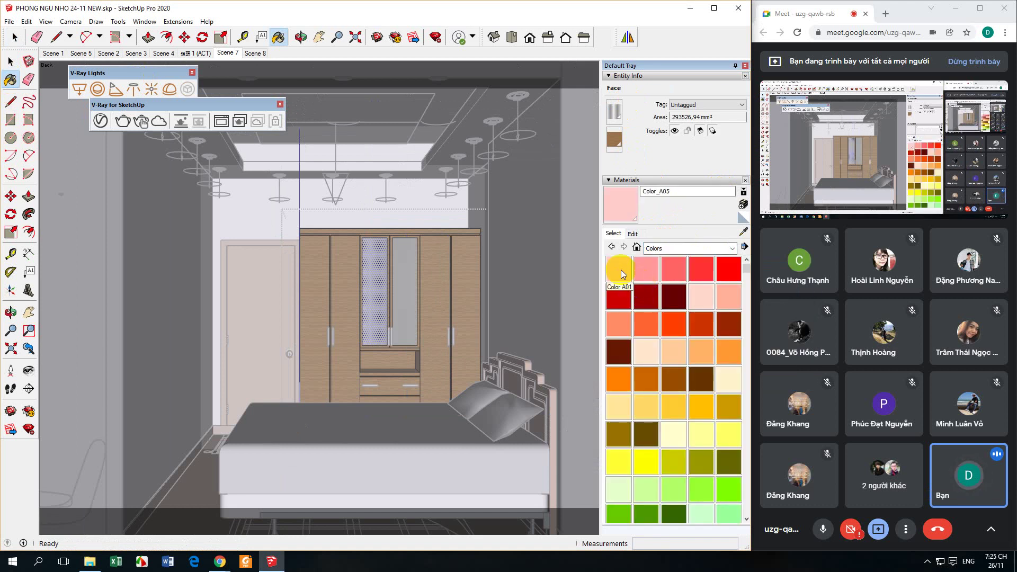
click(378, 283)
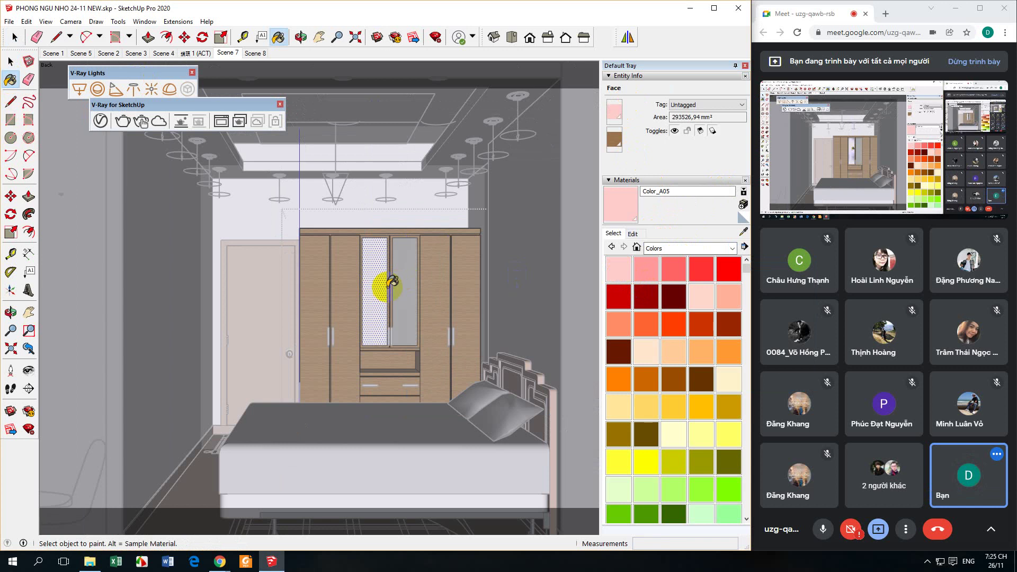
click(408, 282)
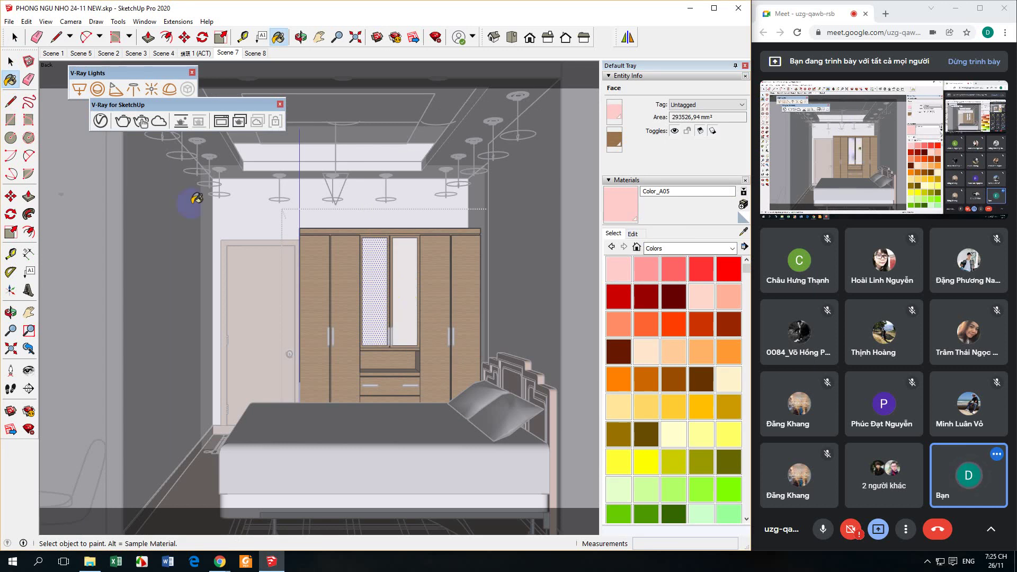
click(11, 62)
click(745, 67)
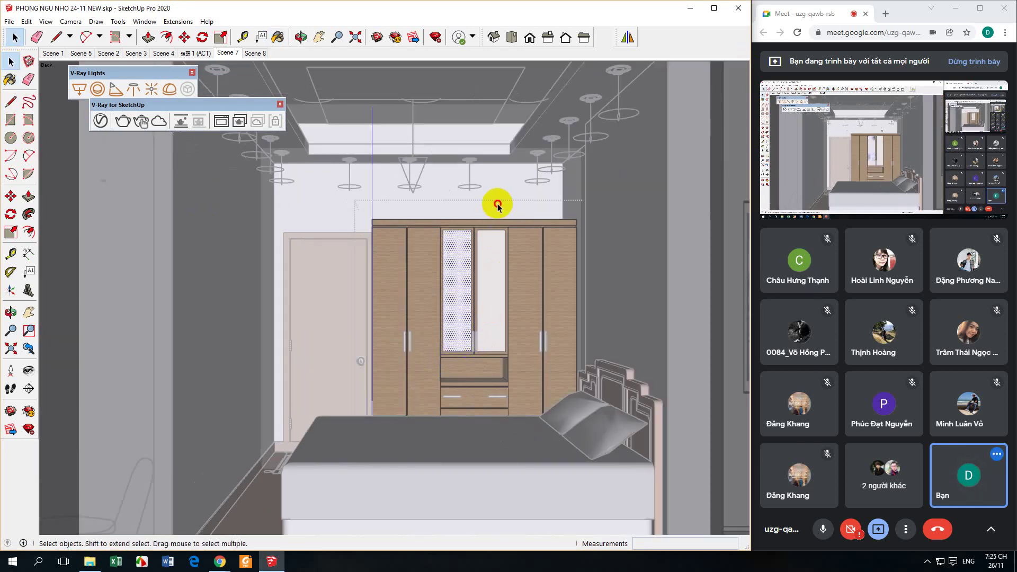
click(497, 204)
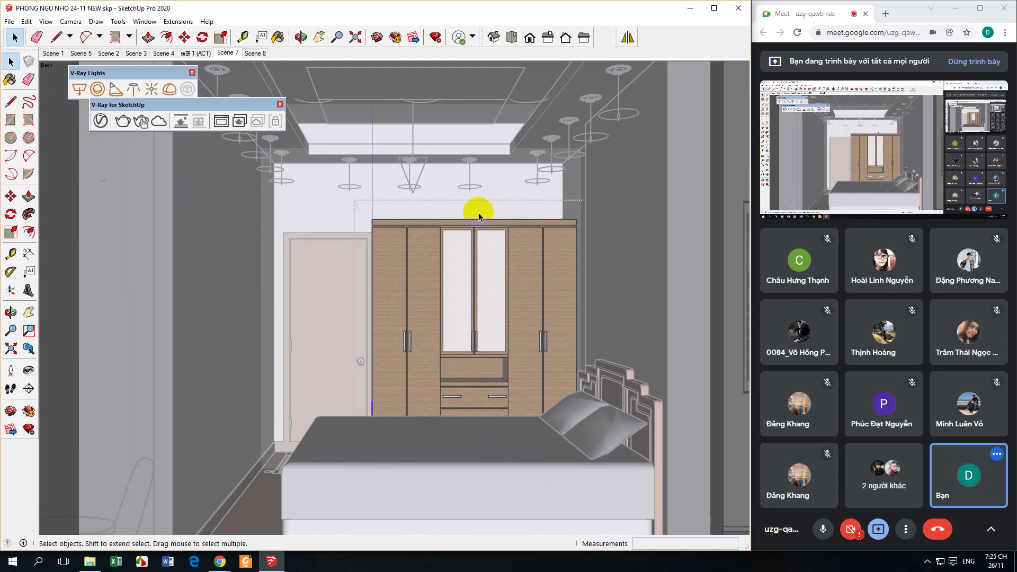
click(339, 214)
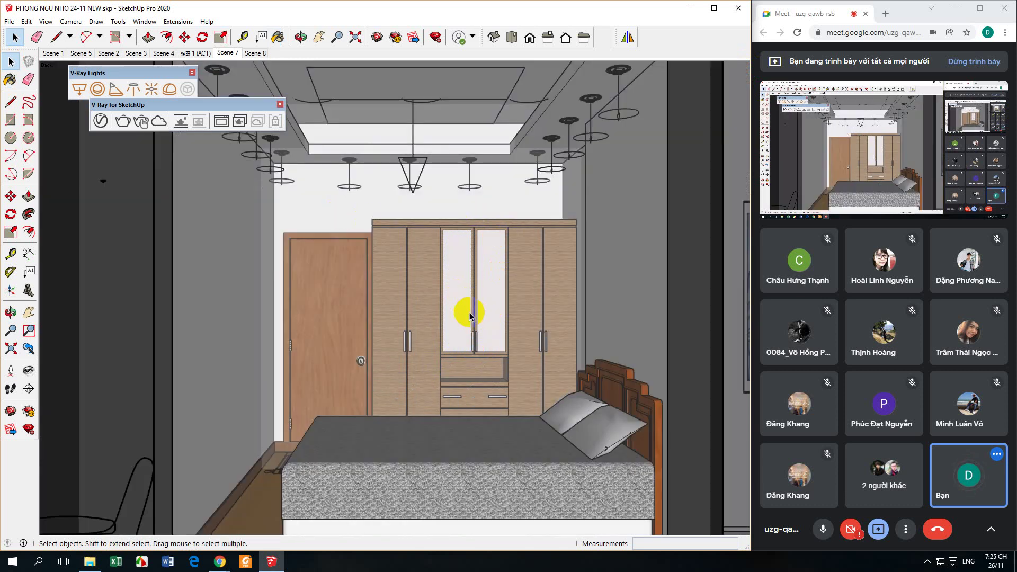
- Search the V-Ray material list for "COLOR", open the Color_A01 material and look through the matching entries
click(100, 121)
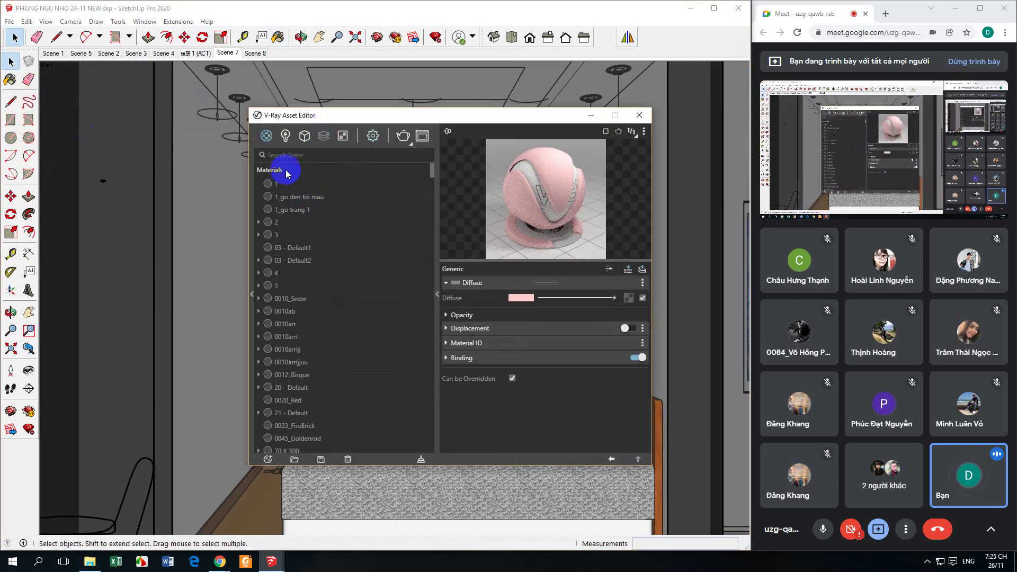
click(289, 154)
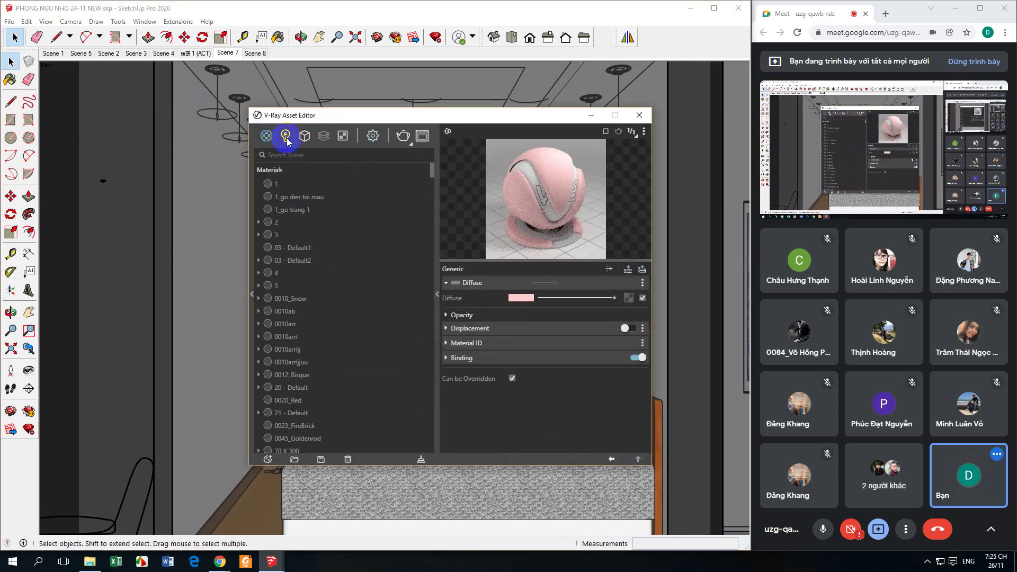
text(01)
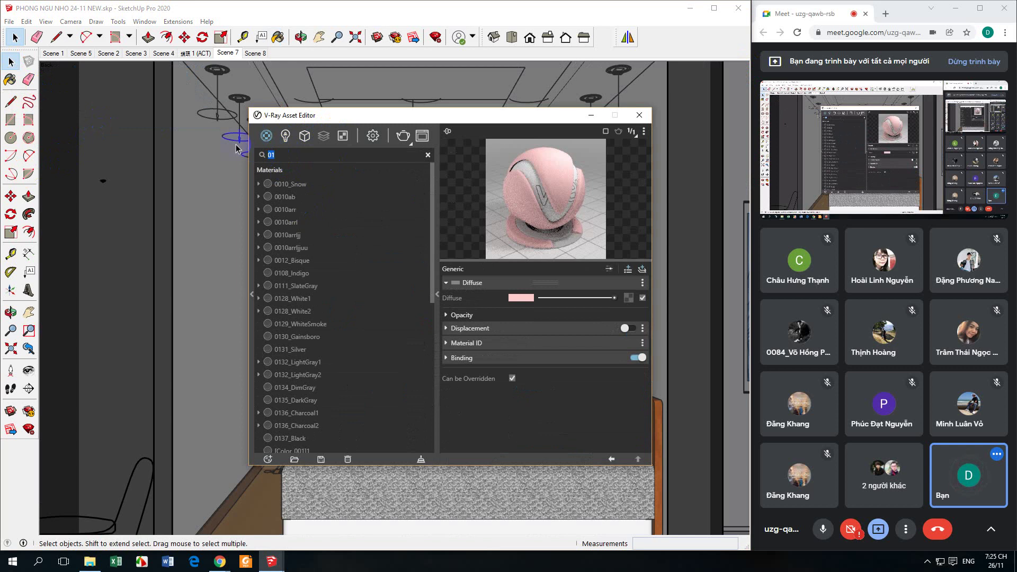
text(color)
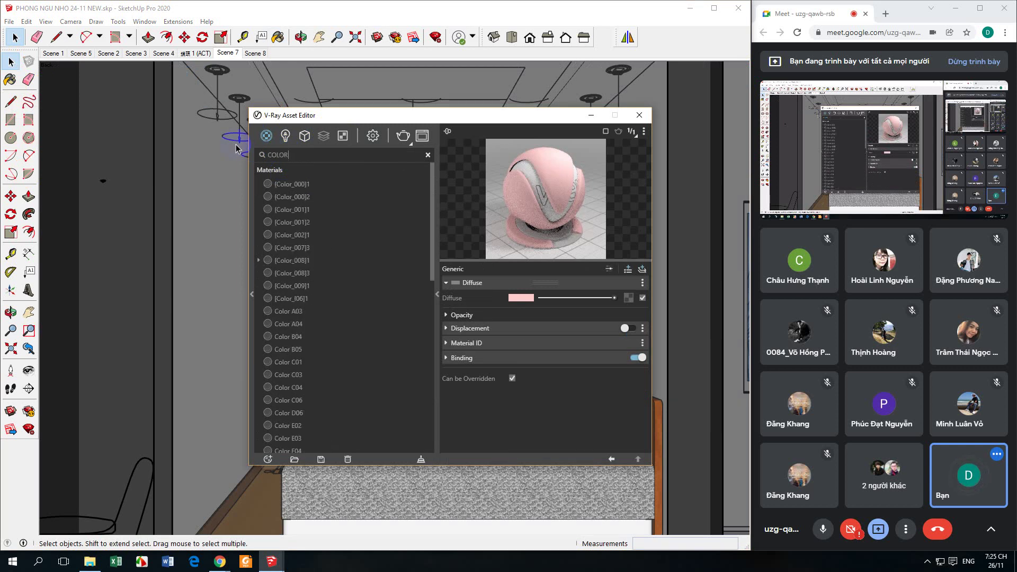
text(0)
key(BackSpace)
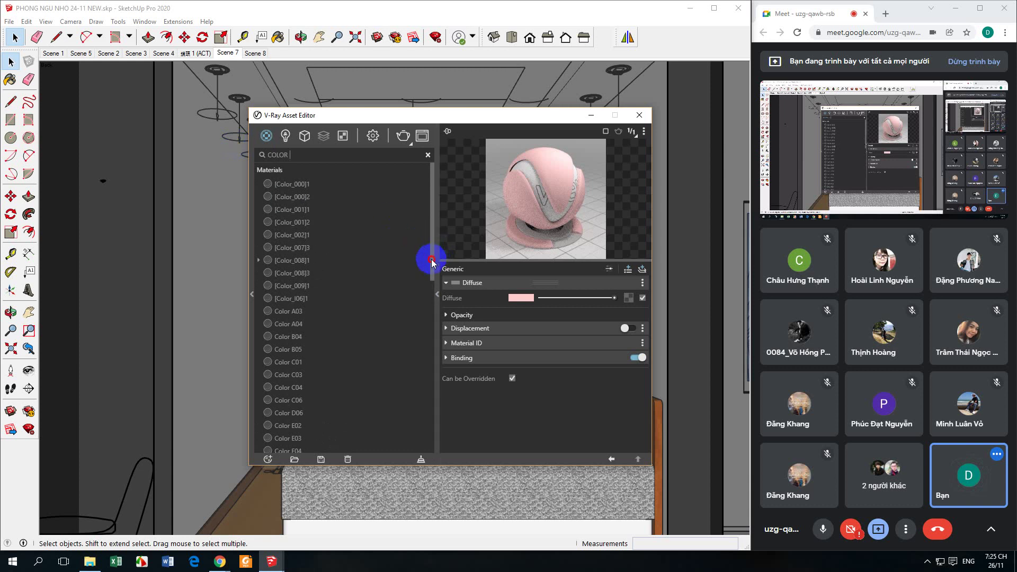
drag(432, 262, 432, 409)
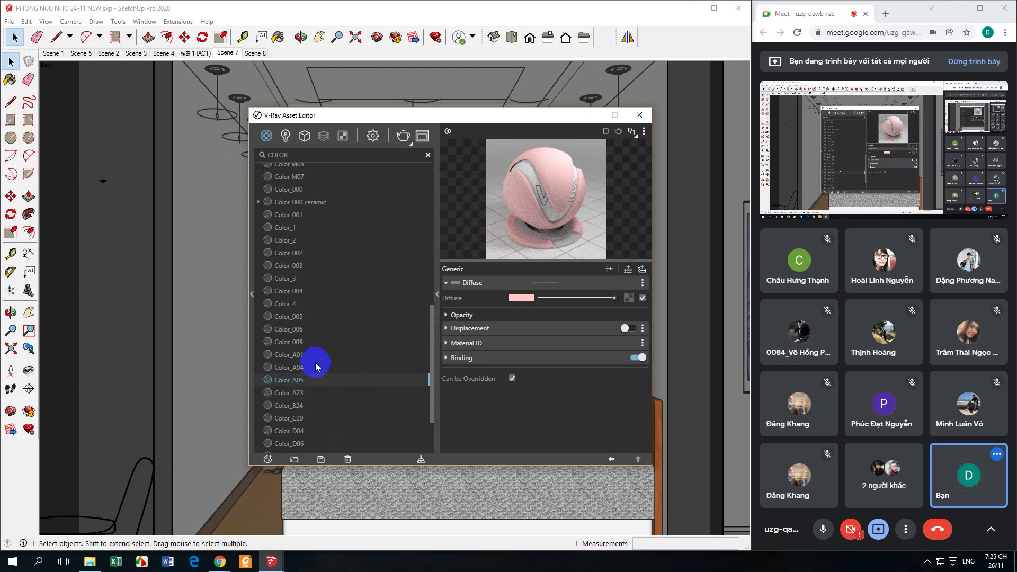
click(288, 354)
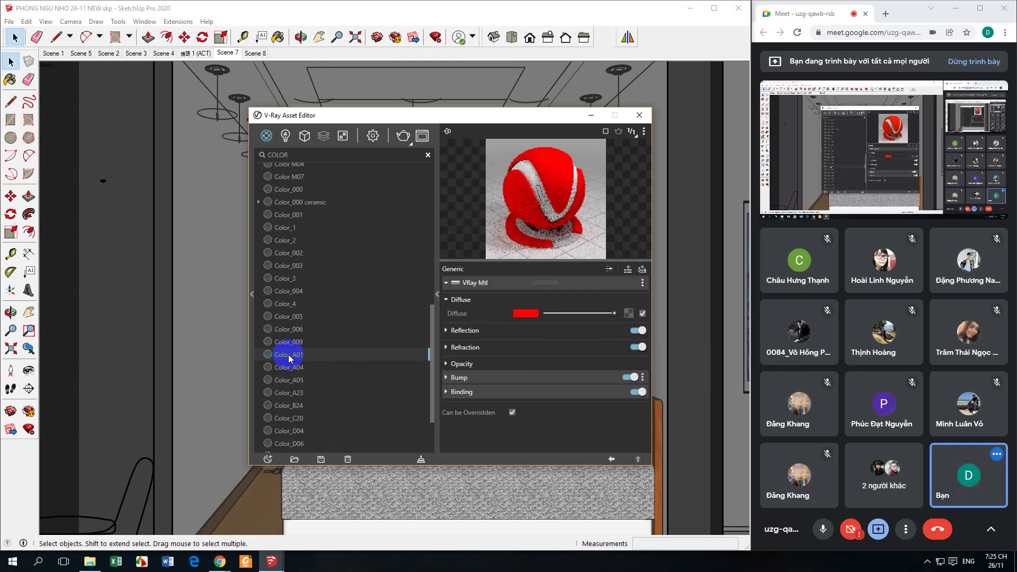
drag(388, 116, 227, 144)
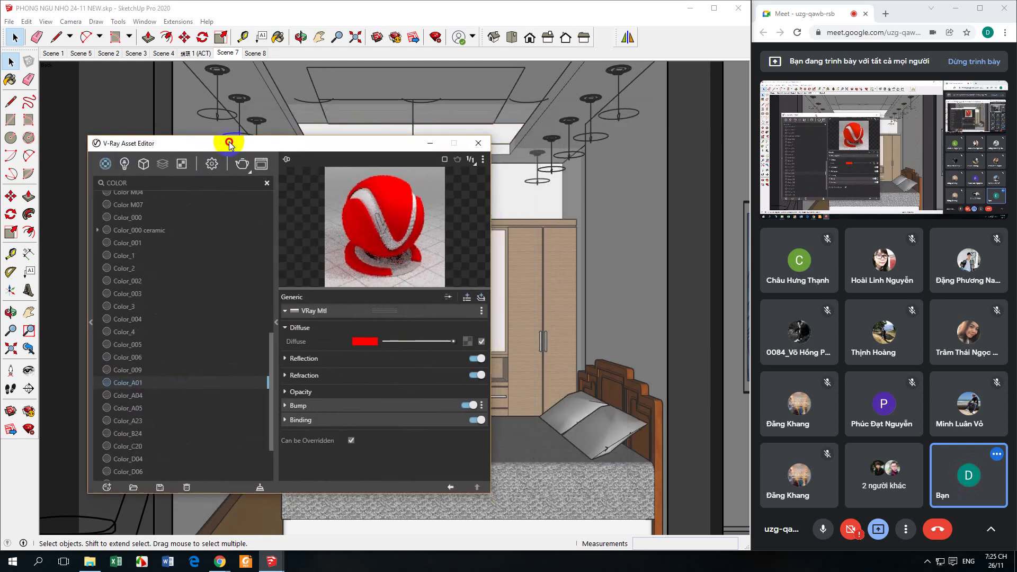
drag(269, 405, 282, 306)
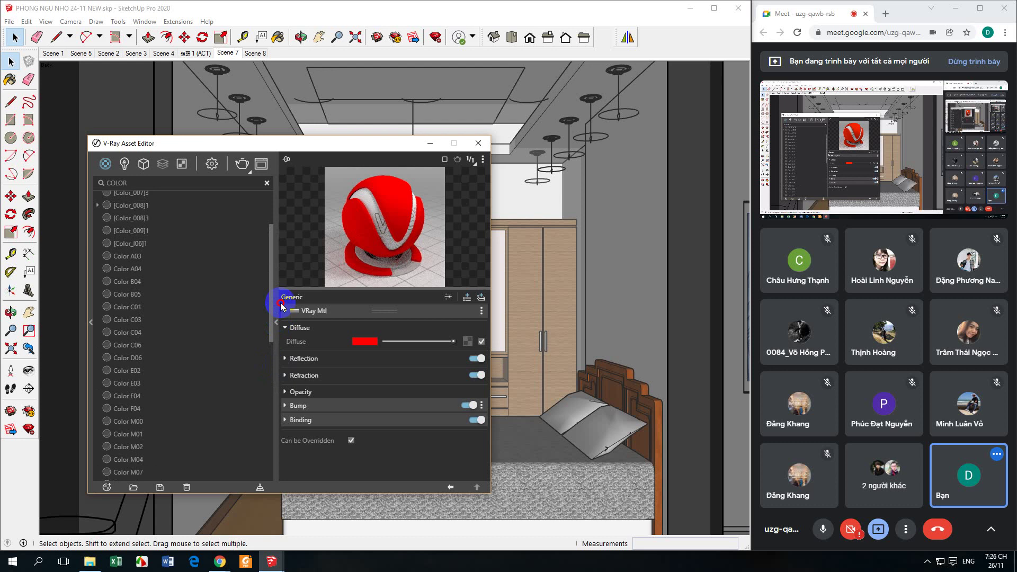
drag(282, 306, 283, 233)
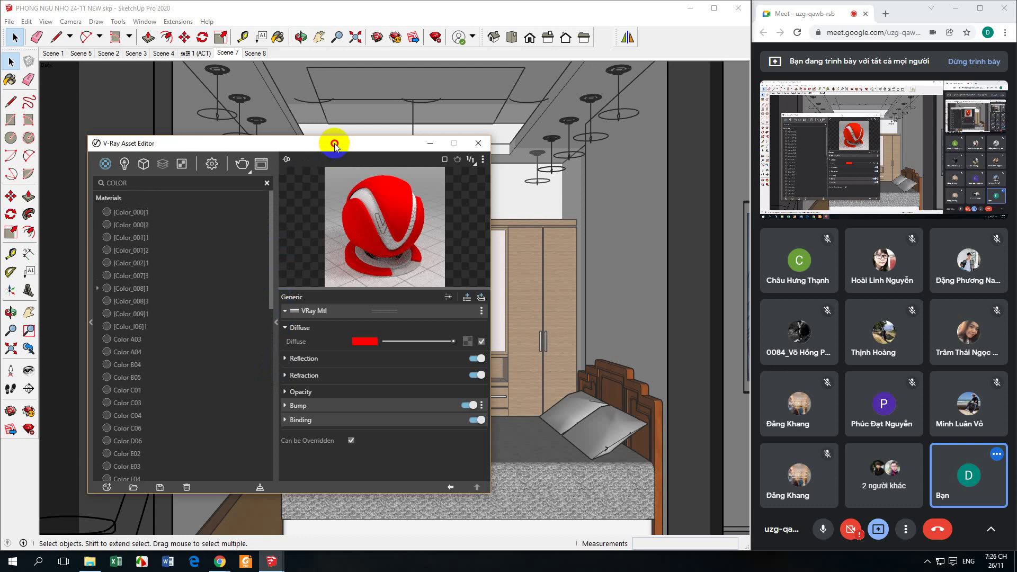
- Move the V-Ray Asset Editor aside, enter the wardrobe group and select its left glass panel
drag(334, 141, 227, 149)
click(451, 293)
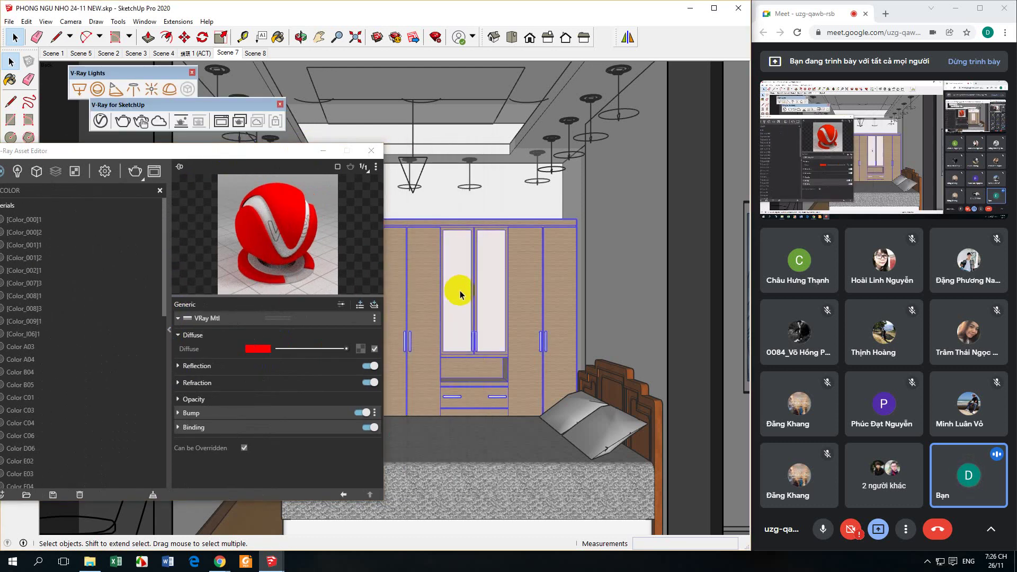
double_click(449, 305)
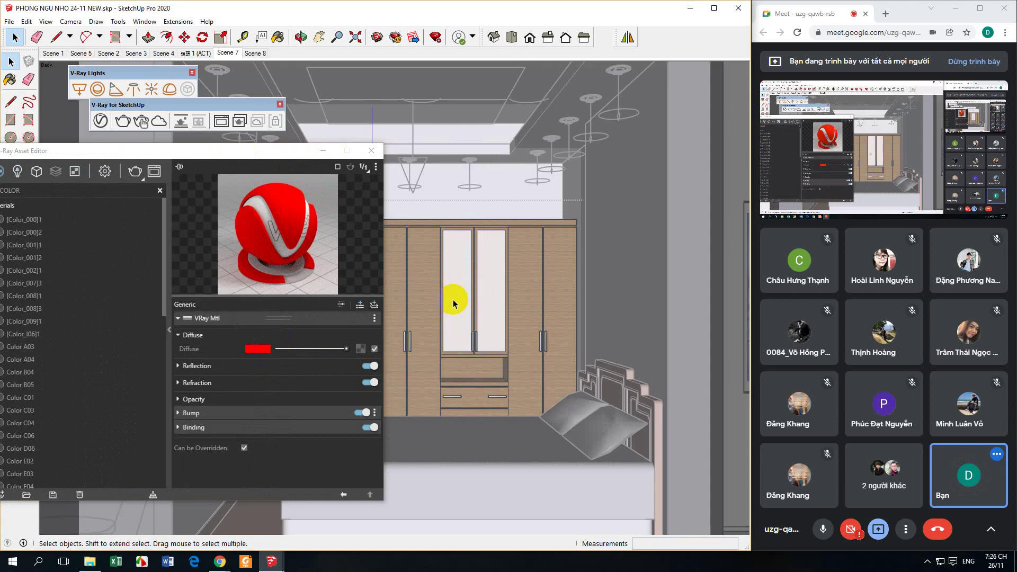
triple_click(457, 294)
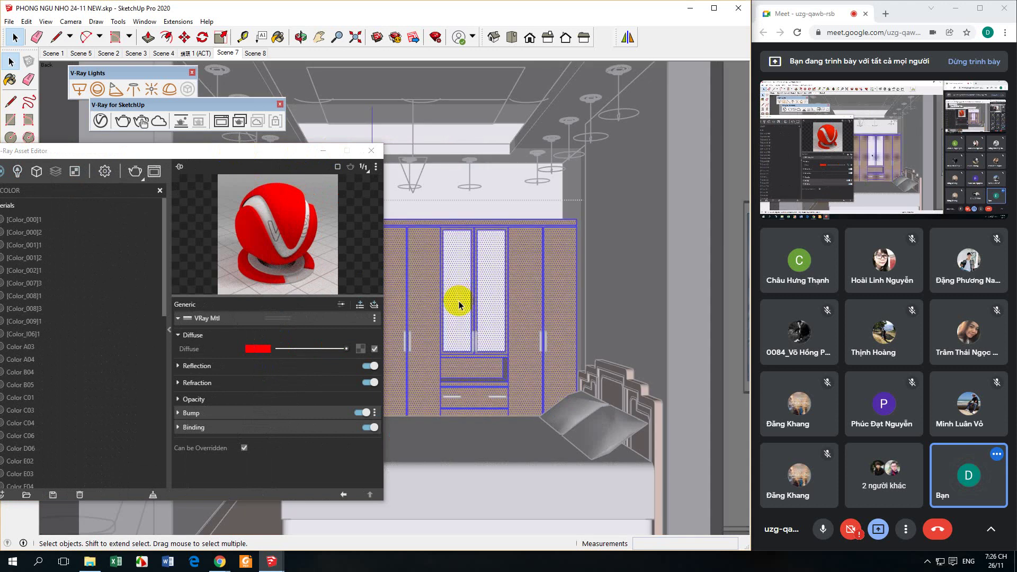
click(459, 301)
- Clear the material search and locate Color_A01 in the full V-Ray material list
drag(242, 152, 324, 143)
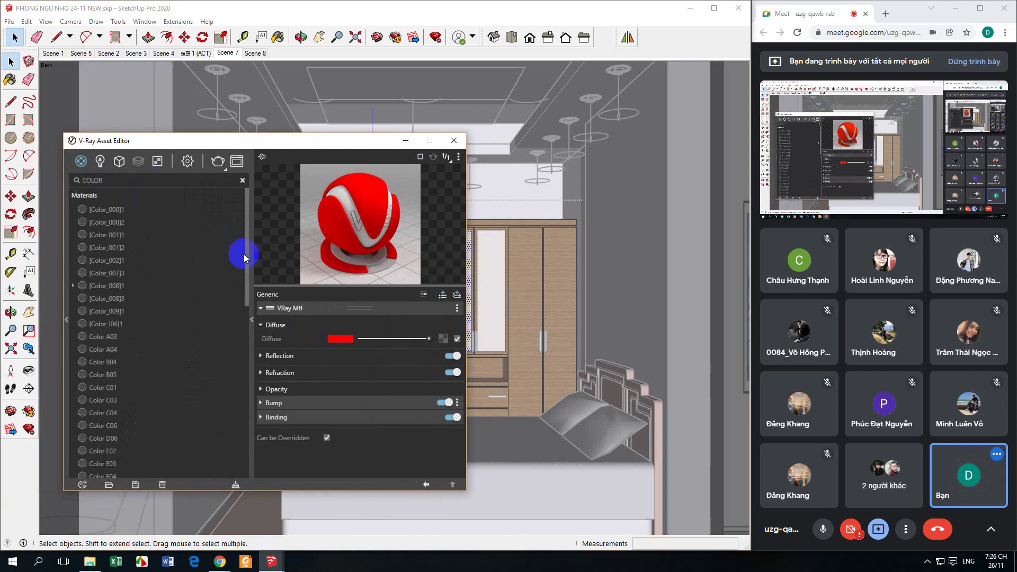
click(241, 181)
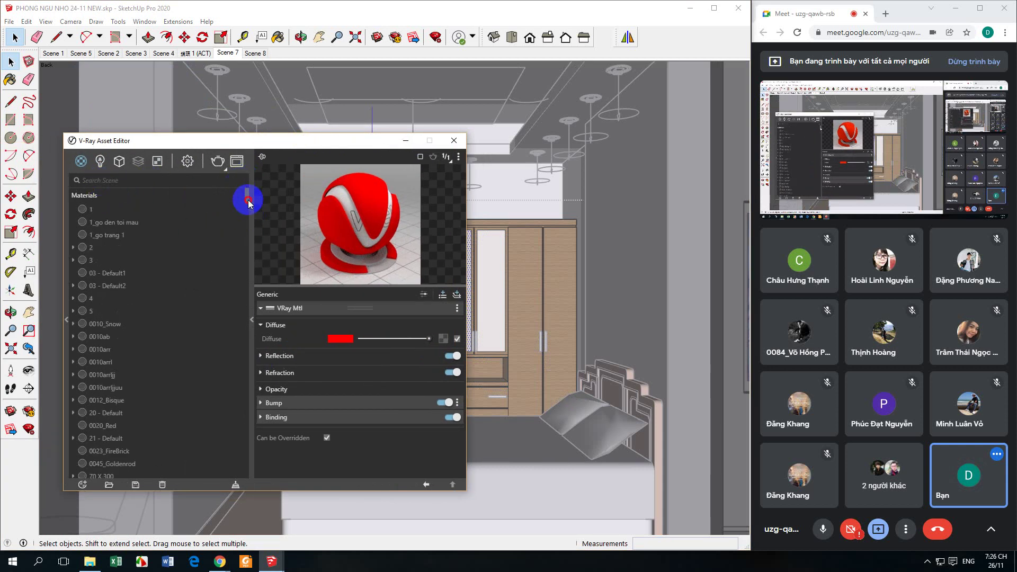
drag(248, 203, 242, 296)
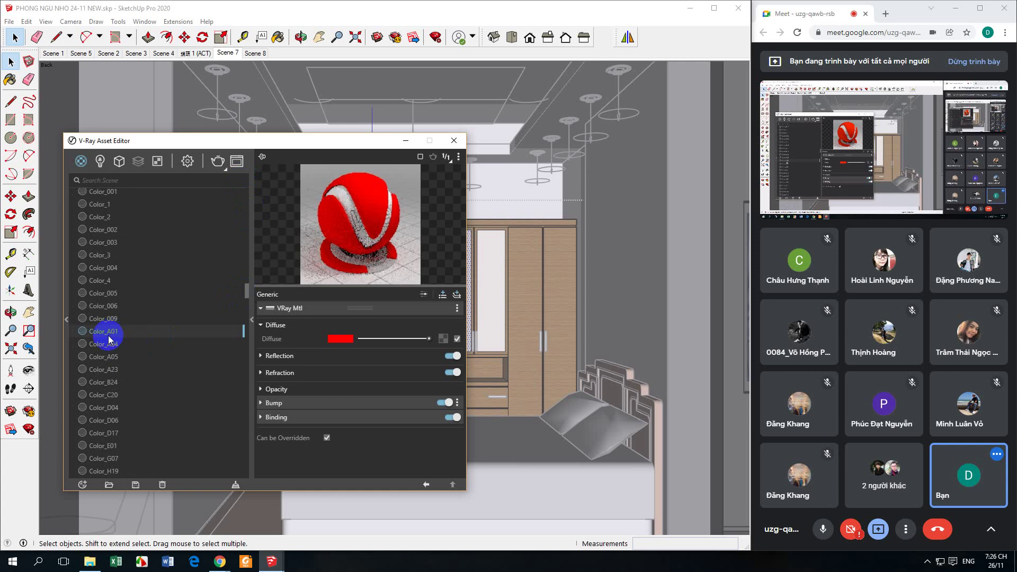
- Repaint the wardrobe's left glass panel with the light pink swatch from the Colors collection
click(11, 79)
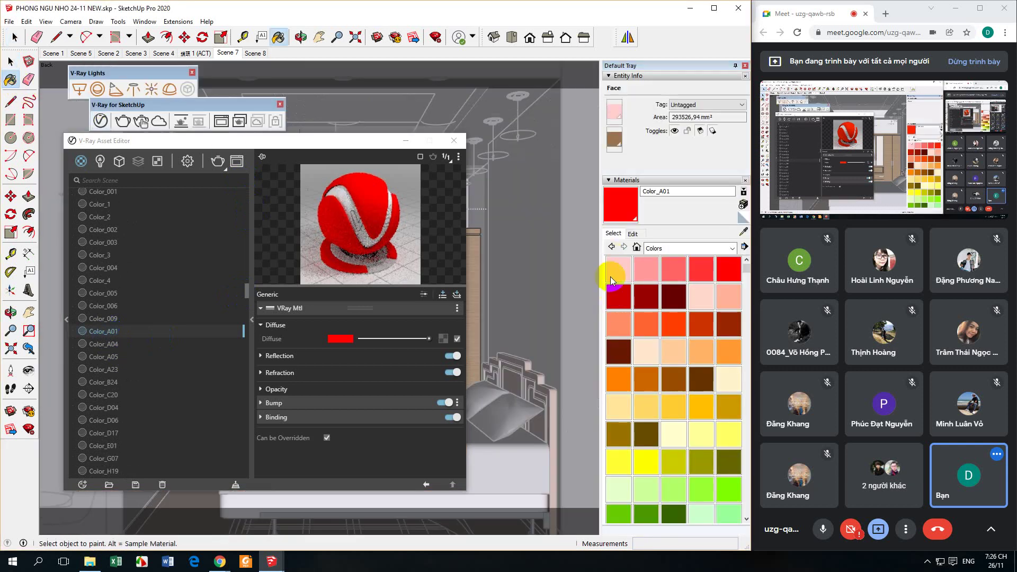
click(613, 271)
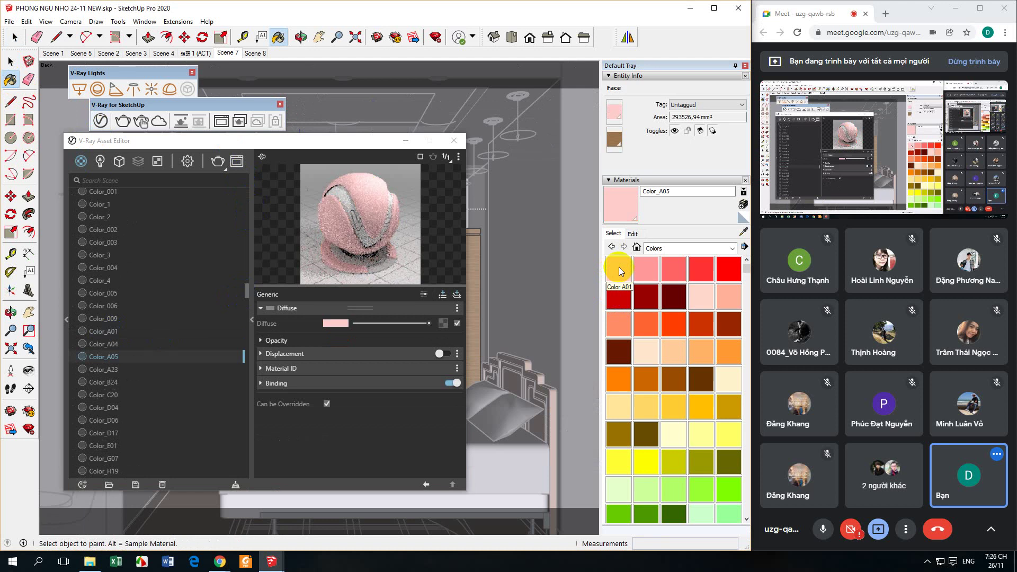
drag(359, 142, 255, 148)
click(615, 272)
click(370, 289)
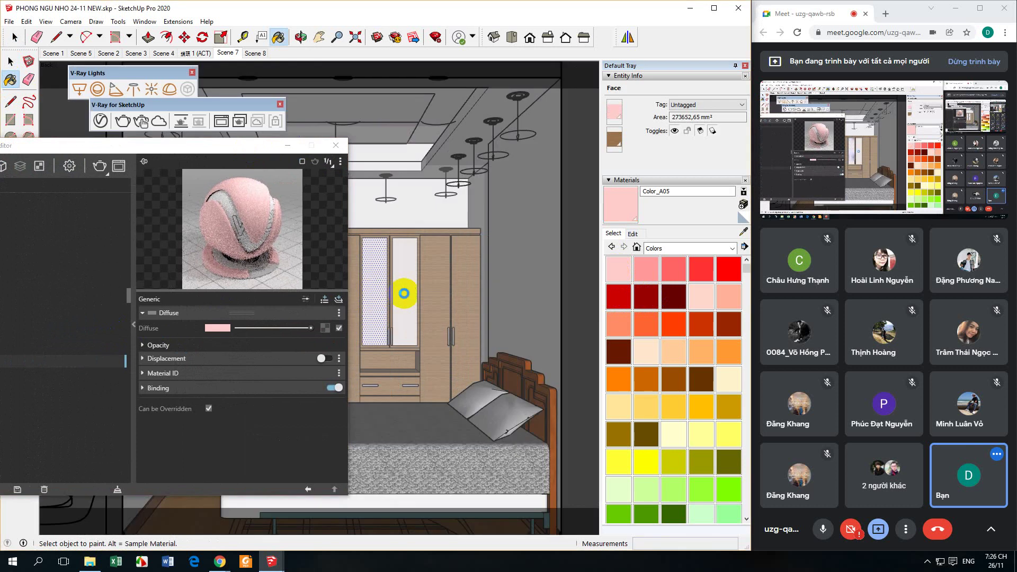
click(371, 295)
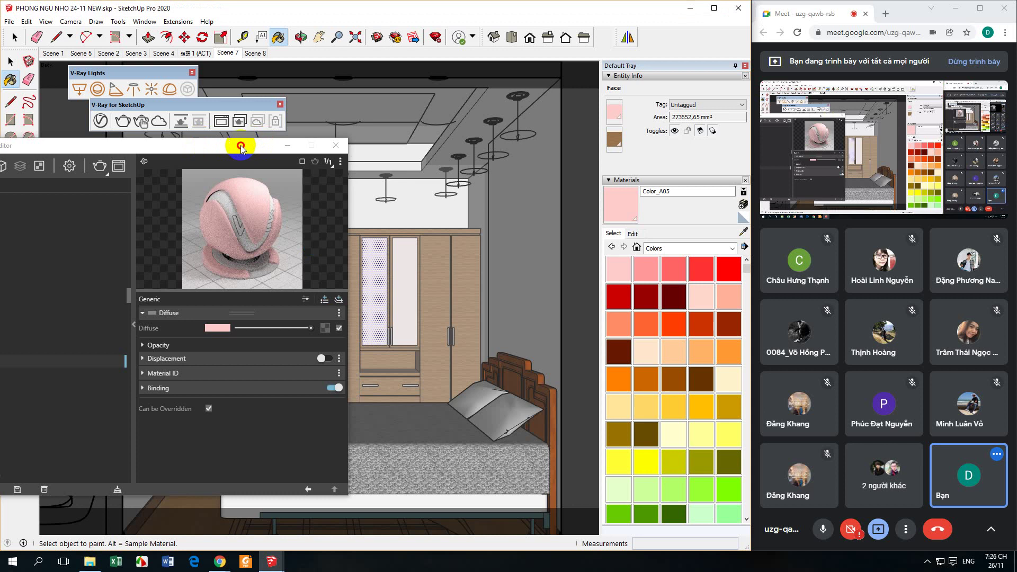
- Select the wardrobe's right and left glass panels in turn to check the material assigned to each
click(11, 61)
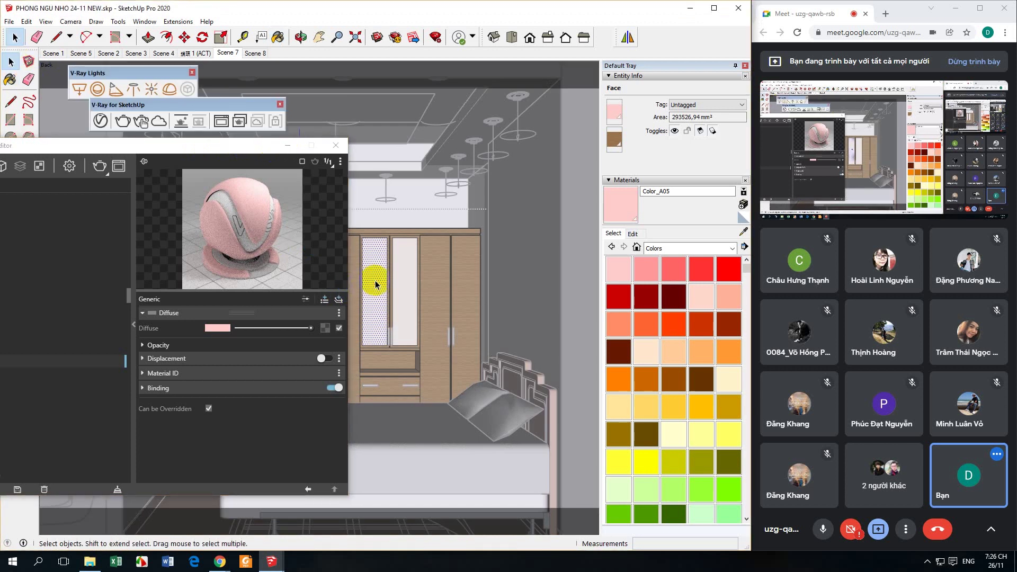
double_click(402, 301)
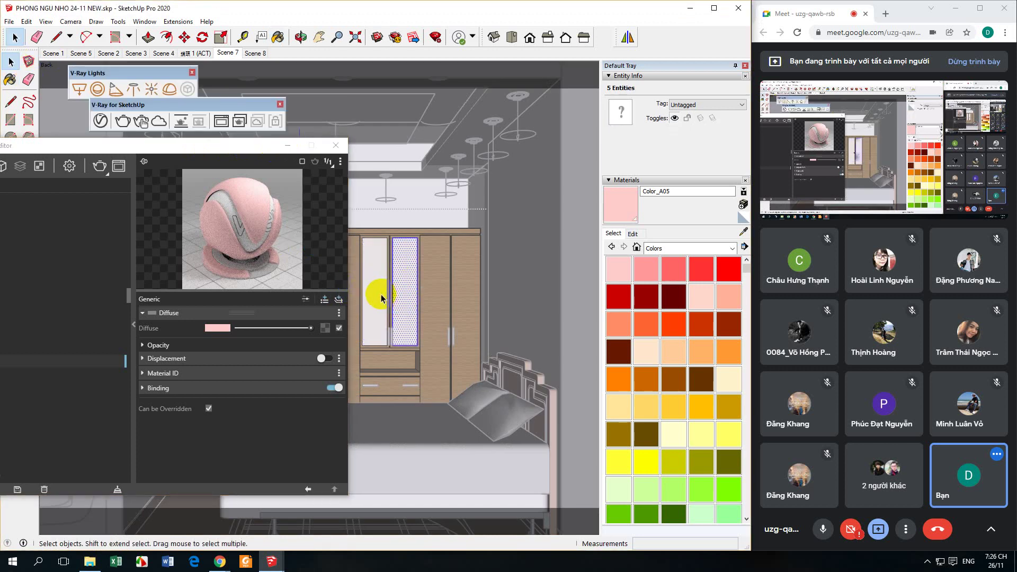
click(381, 298)
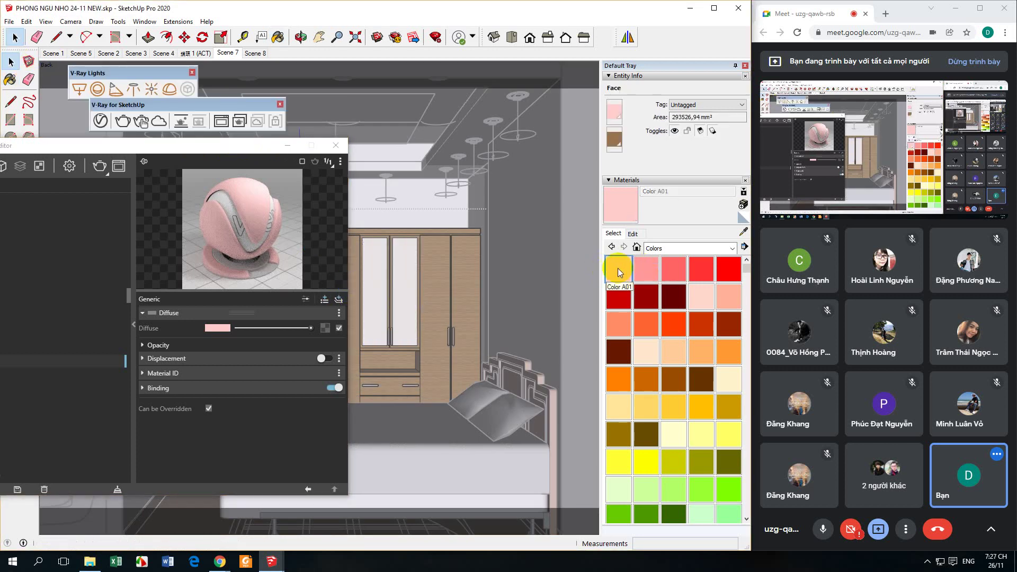
- Re-enter the wardrobe group, select its glass panels in turn and apply the light pink swatch to the right one
click(619, 272)
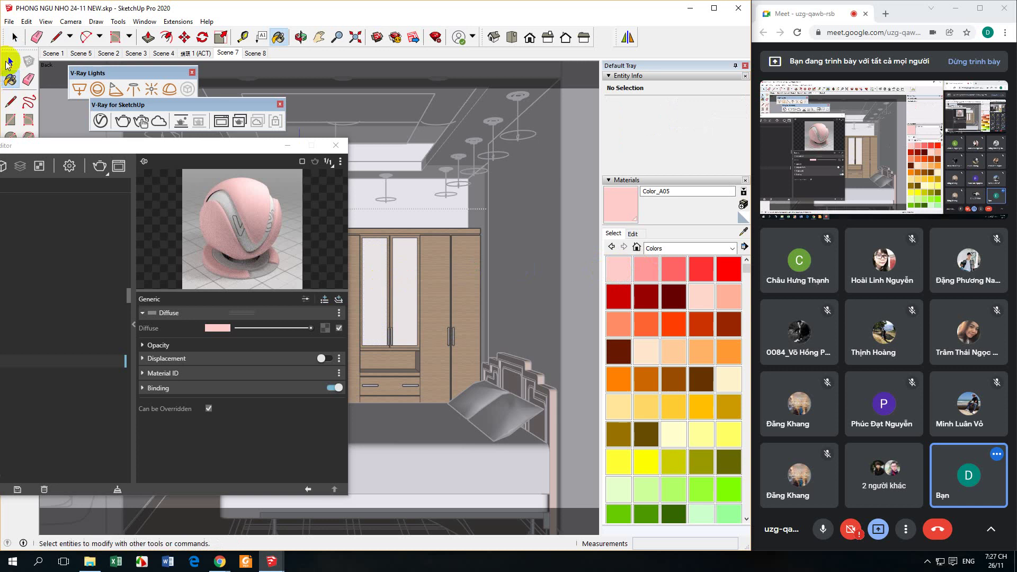
click(9, 62)
click(382, 282)
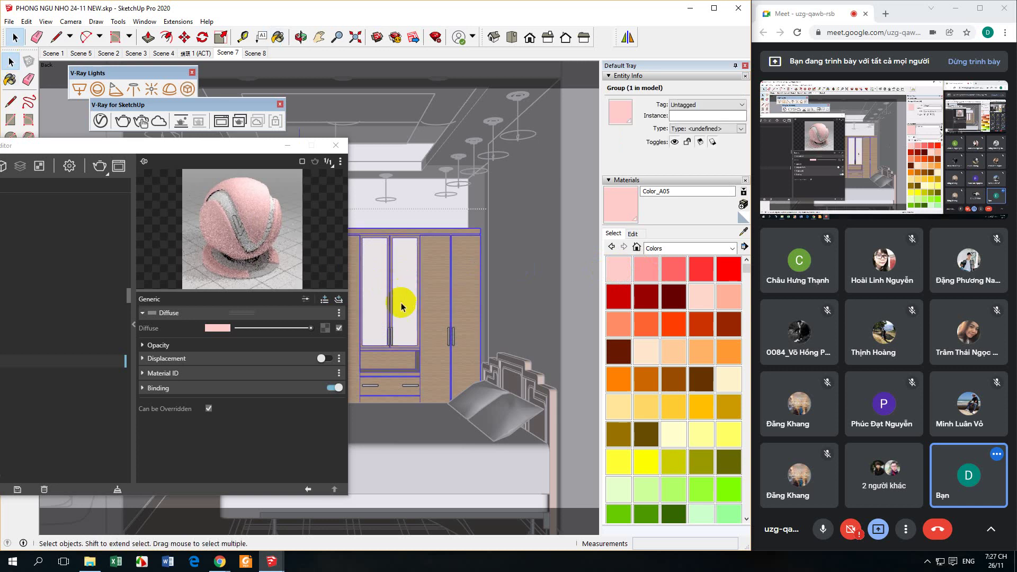
double_click(380, 296)
click(374, 294)
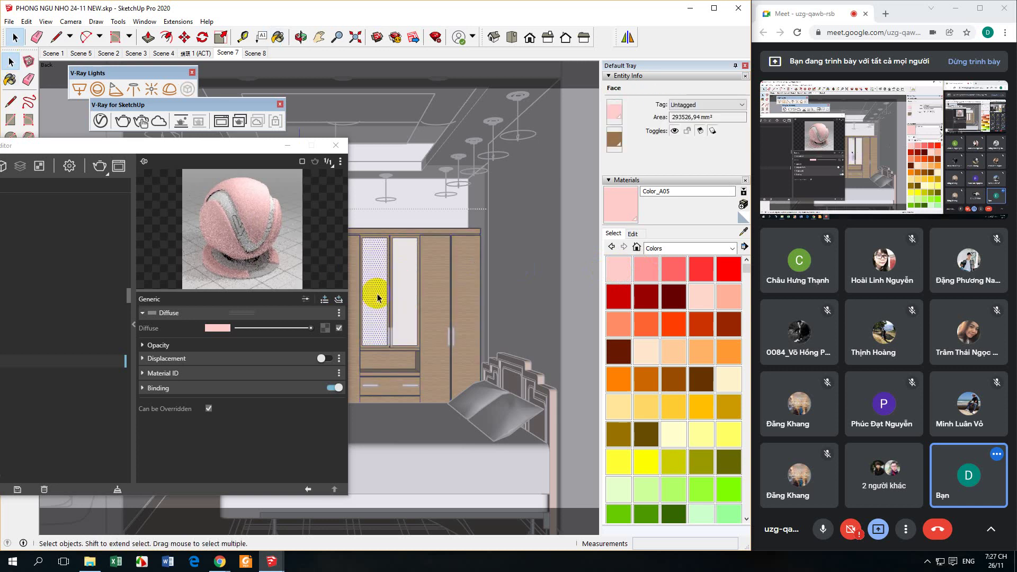
click(399, 290)
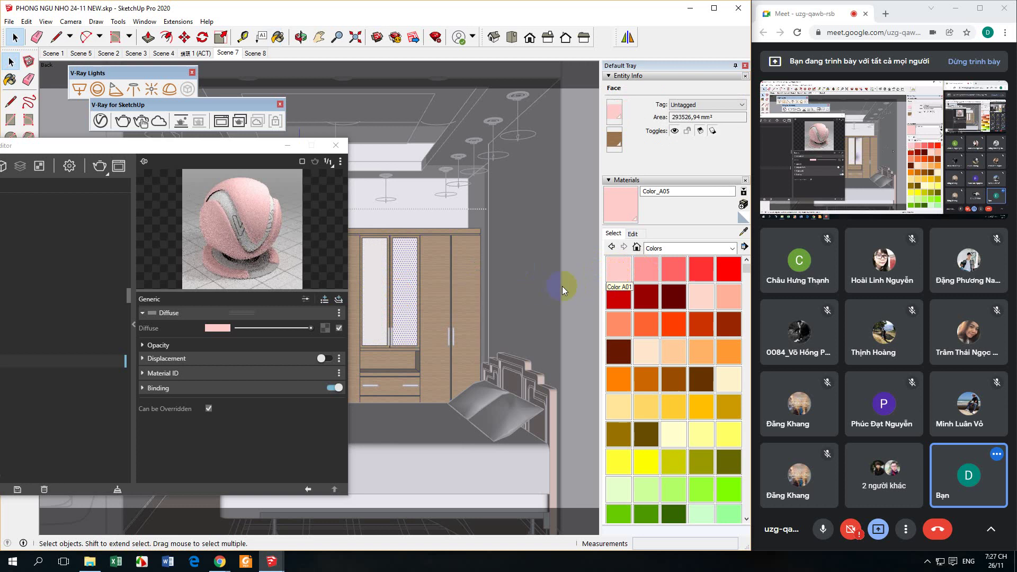
click(618, 269)
click(396, 291)
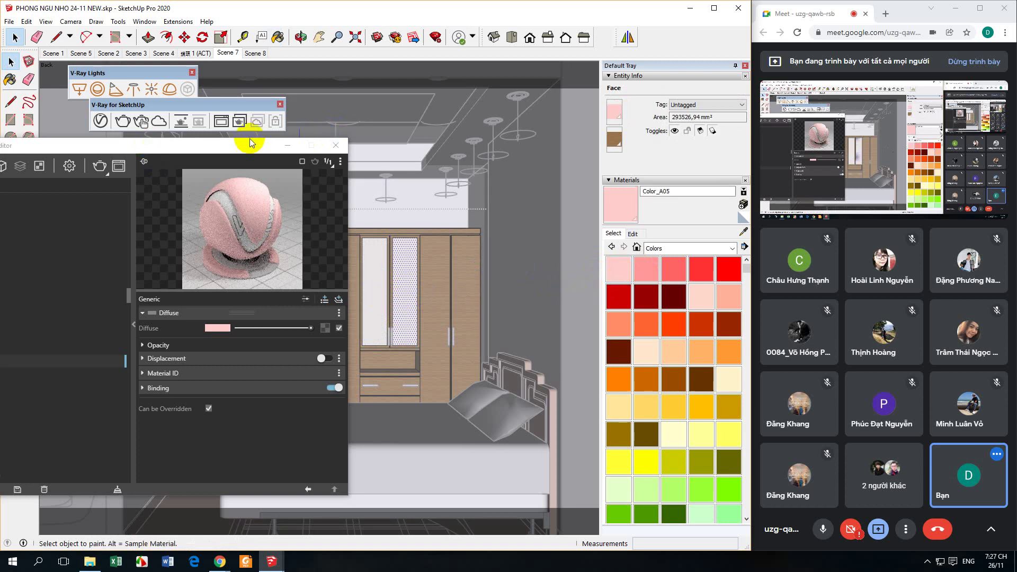
- Bring the full V-Ray Asset Editor into view and display the settings of the Color_A01 material
click(183, 149)
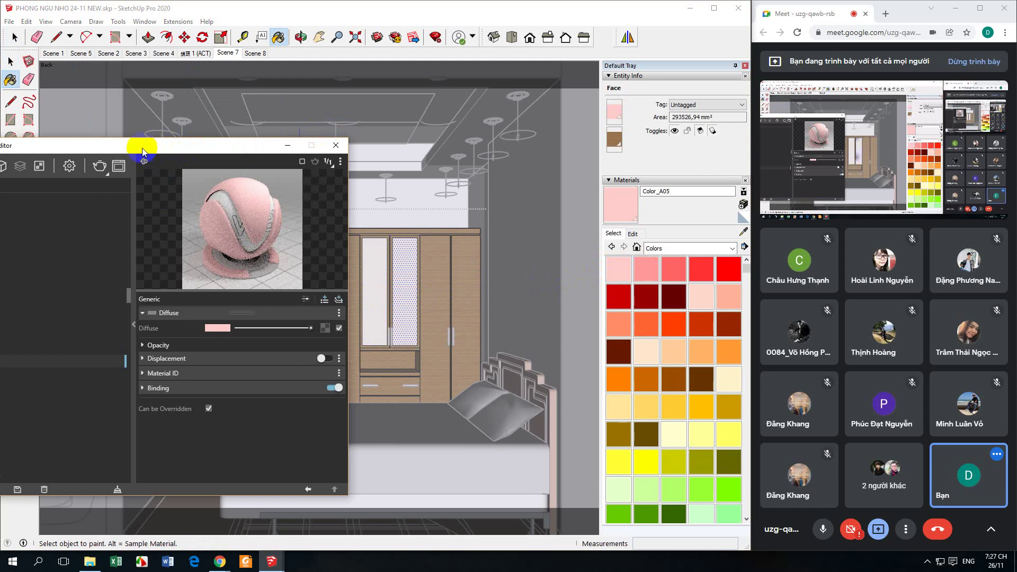
drag(141, 149, 236, 150)
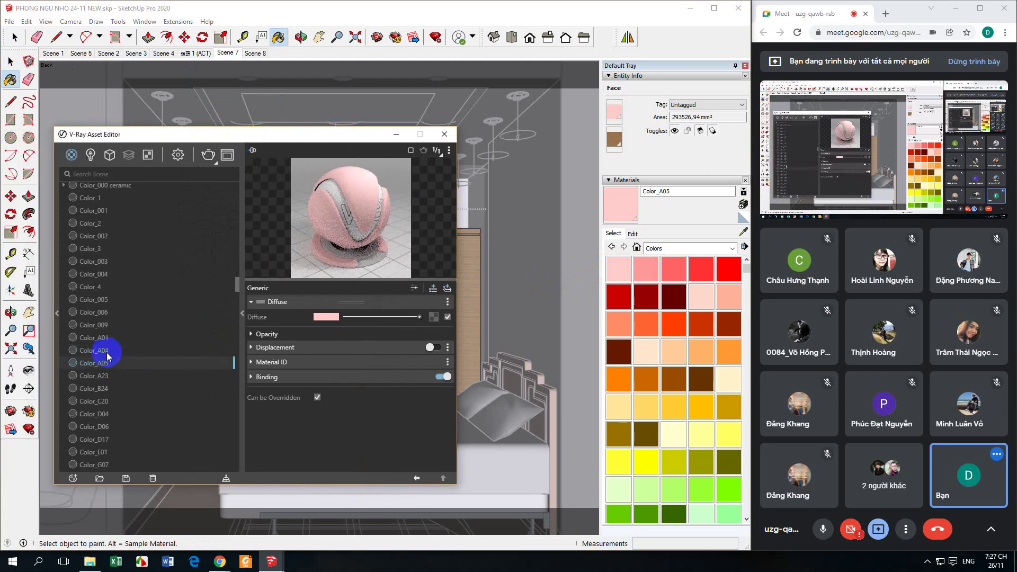
click(102, 338)
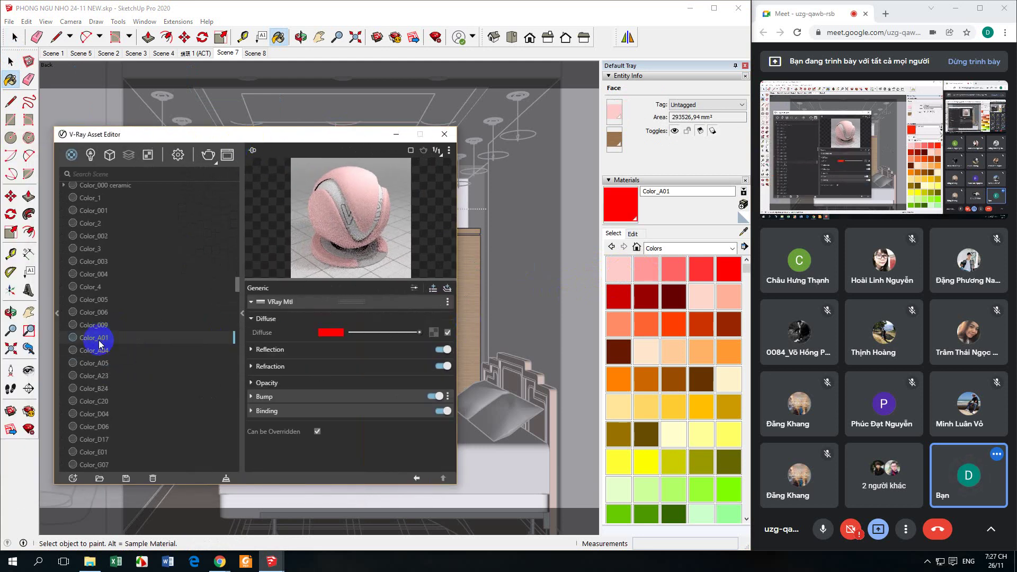
- Repaint the wardrobe's glass panels with the Color C01 swatch from the Colors collection
click(649, 351)
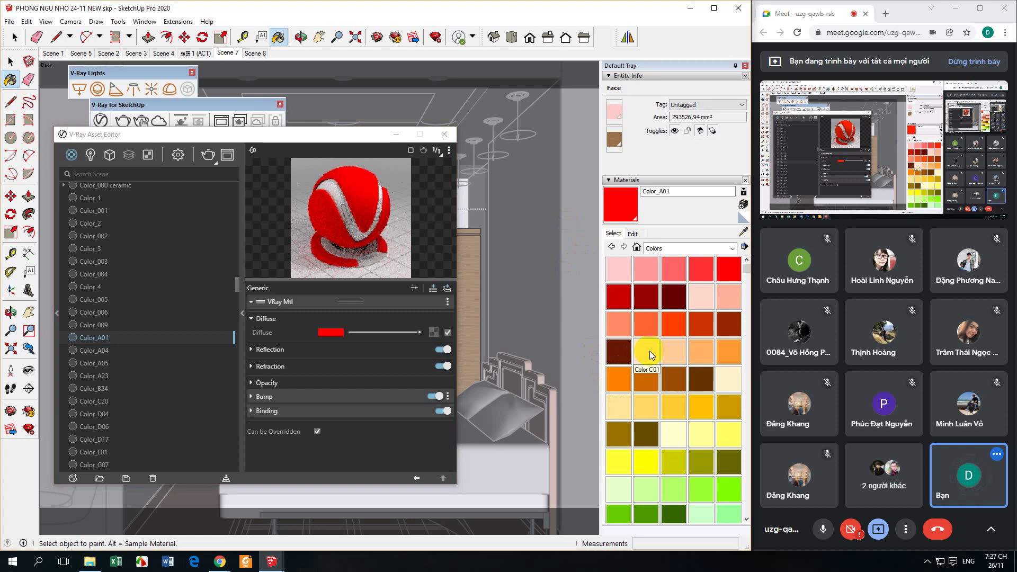
click(649, 350)
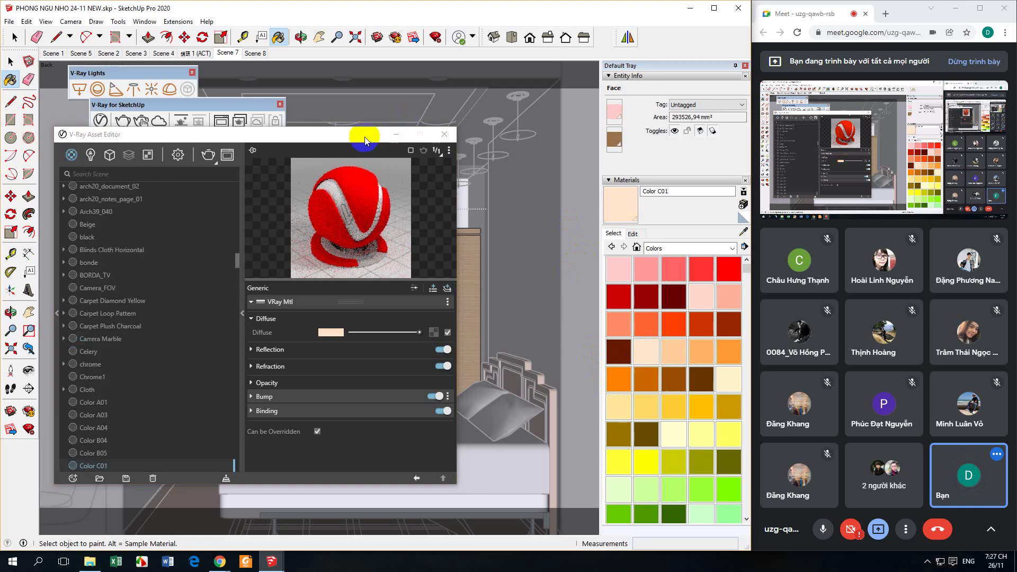
drag(418, 136, 277, 139)
click(404, 319)
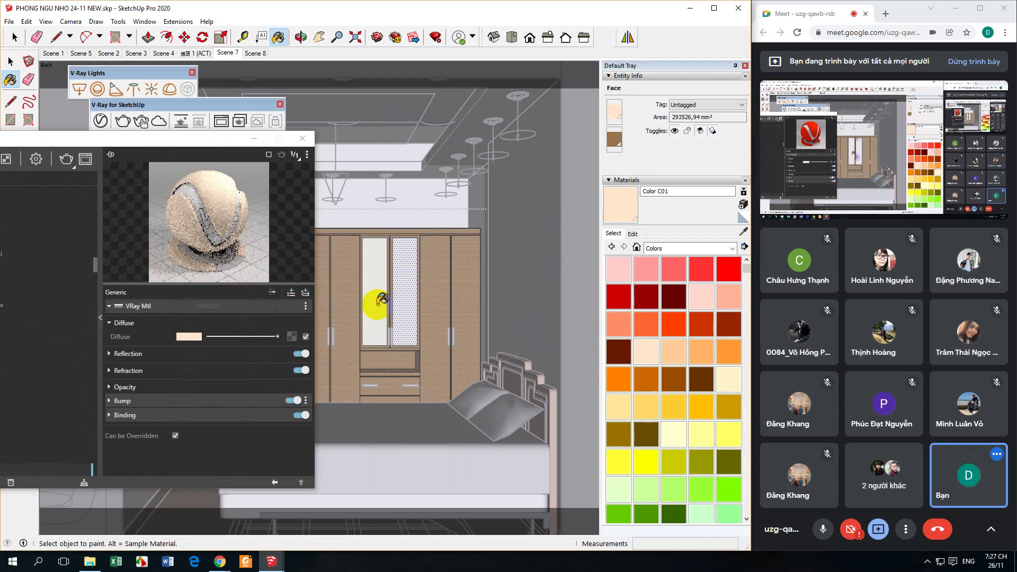
- Rename the Color C01 material to GUONG in the V-Ray Asset Editor and find it by its new name
drag(208, 139, 422, 133)
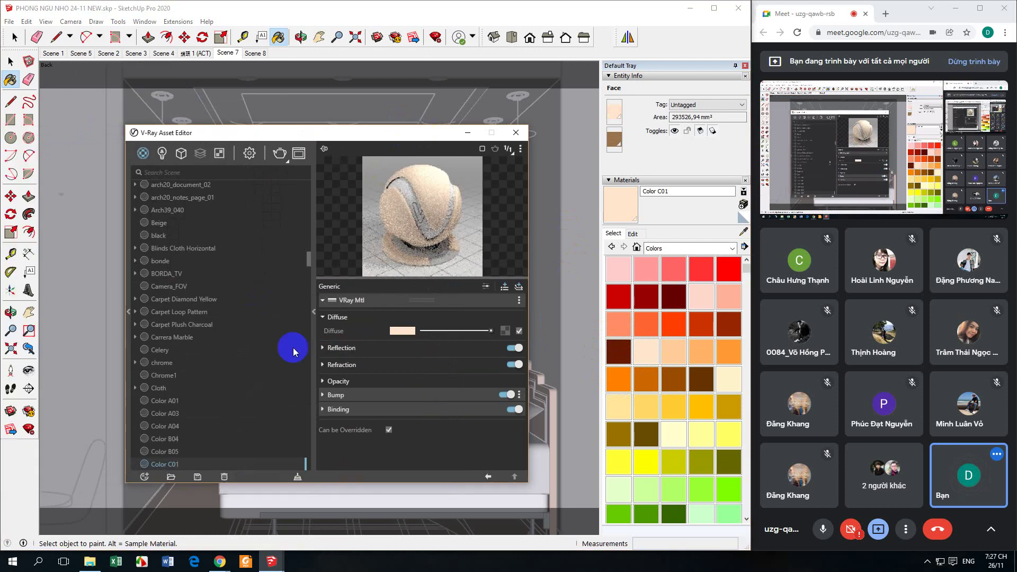
right_click(174, 465)
click(196, 400)
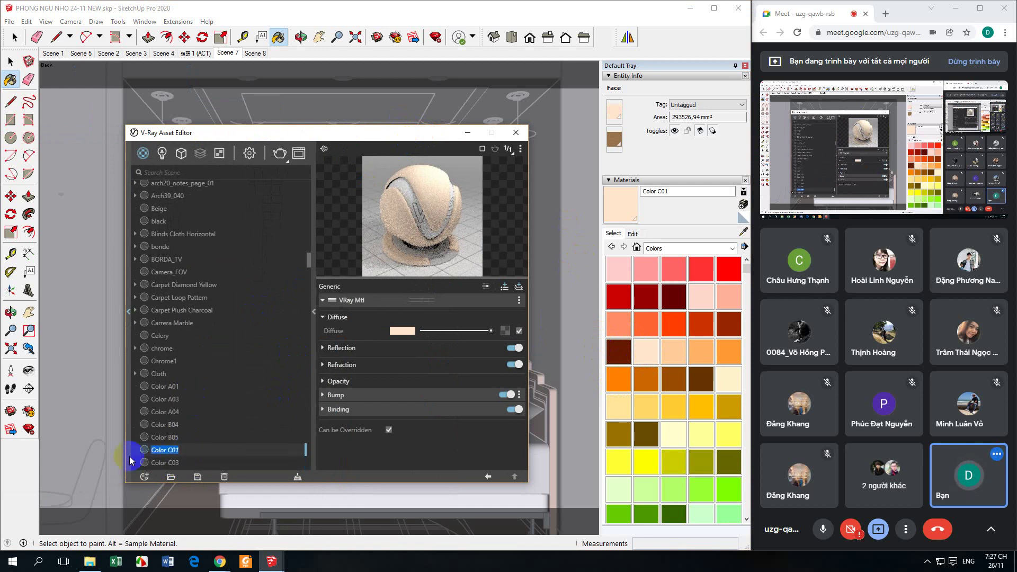
text(GUONG)
key(Escape)
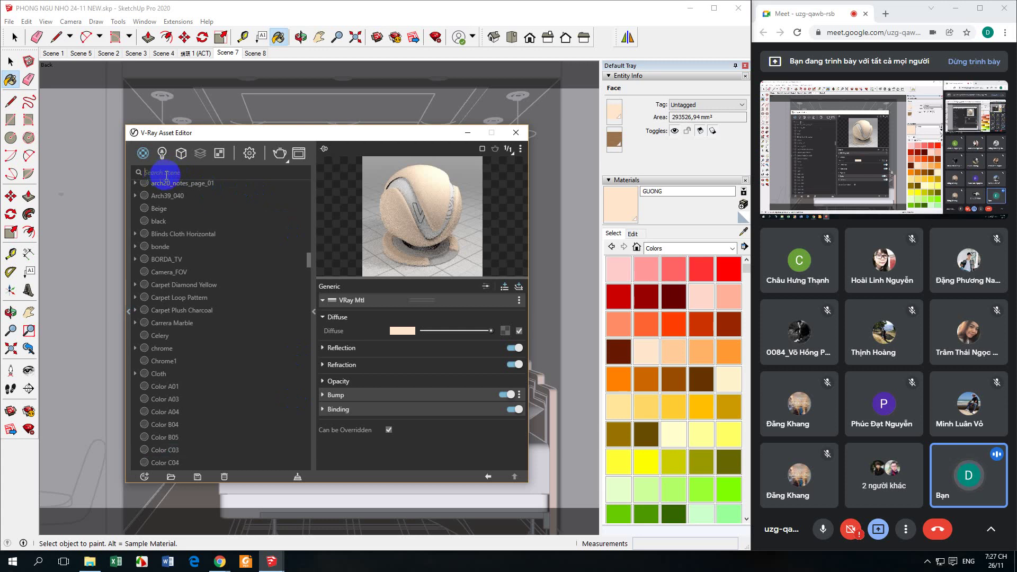
text(GUONG)
click(162, 202)
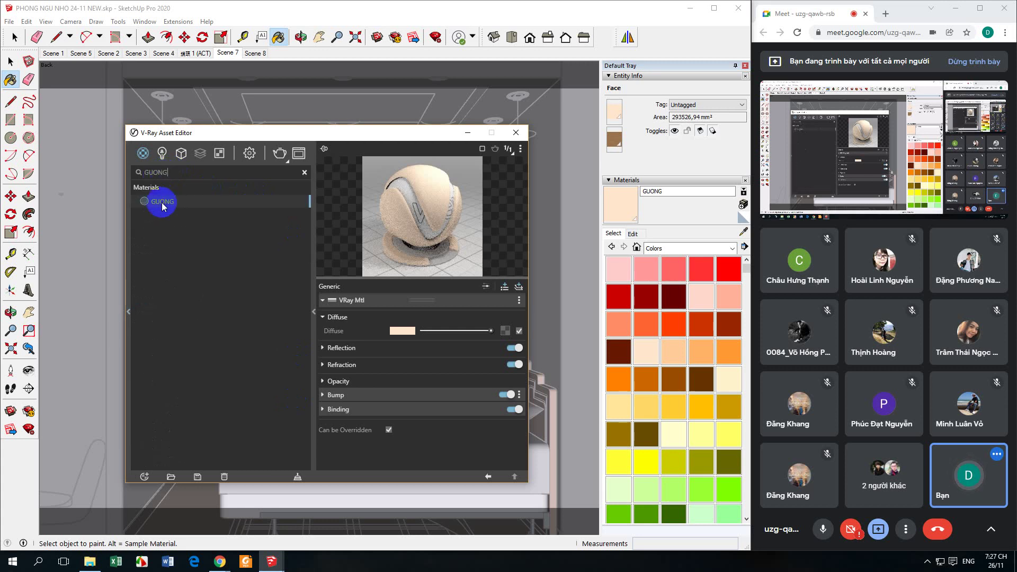
- Hide the side tray, leave the wardrobe group with the Select tool and uncover the glass panels behind the Asset Editor
click(609, 79)
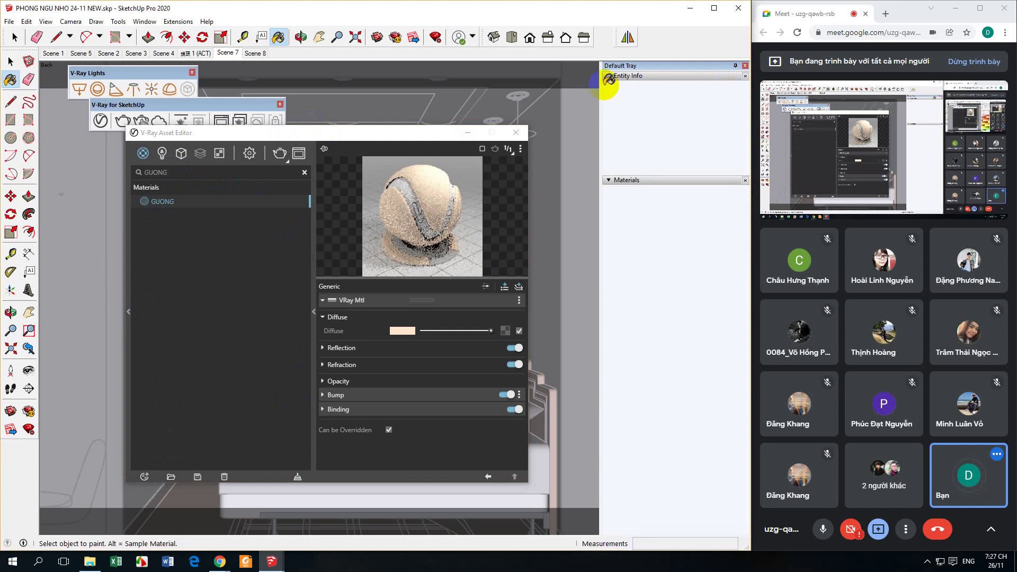
click(11, 62)
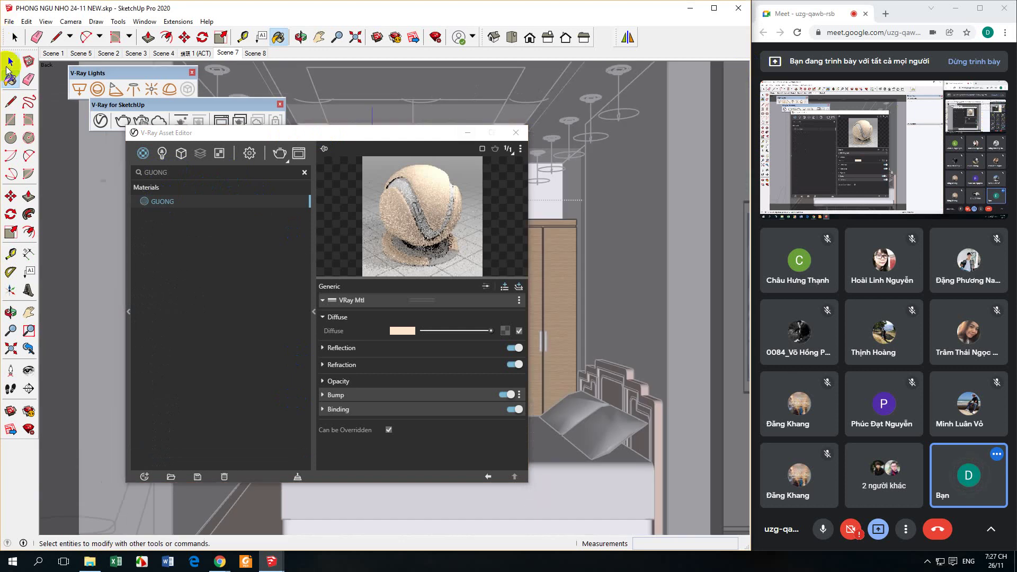
click(613, 262)
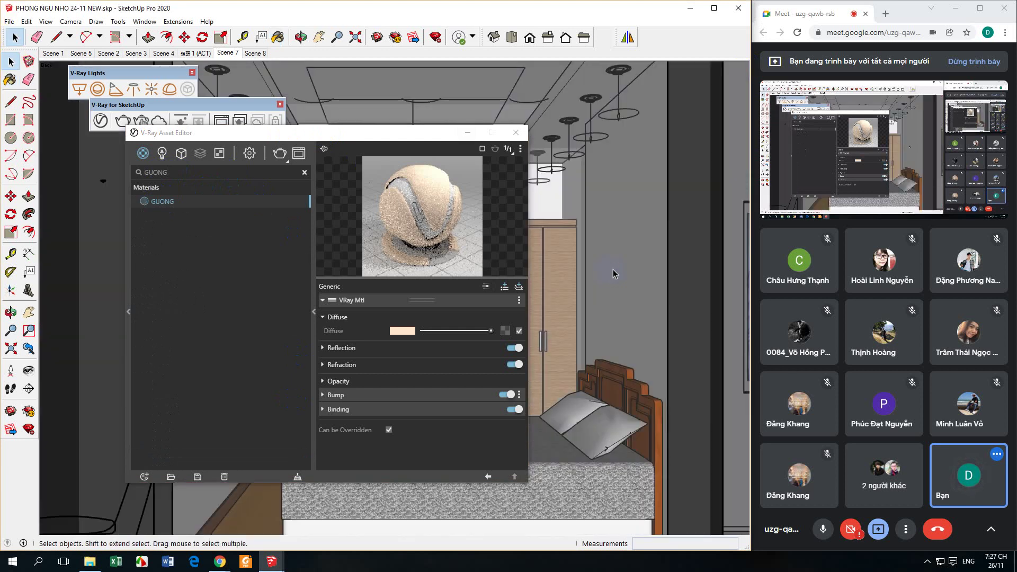
drag(347, 135, 295, 110)
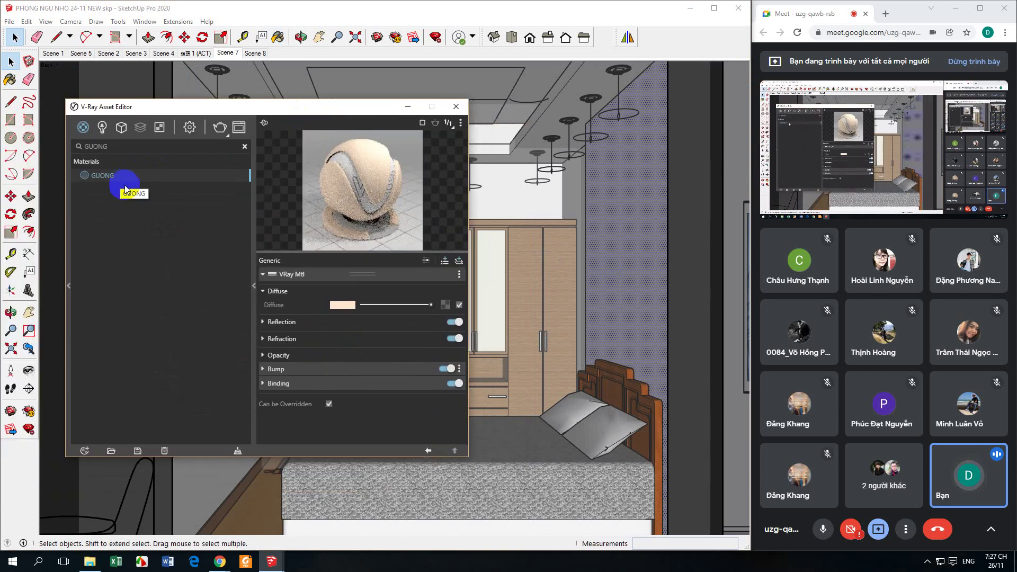
- Expand the GUONG material's reflection settings and set its diffuse colour to black
click(263, 322)
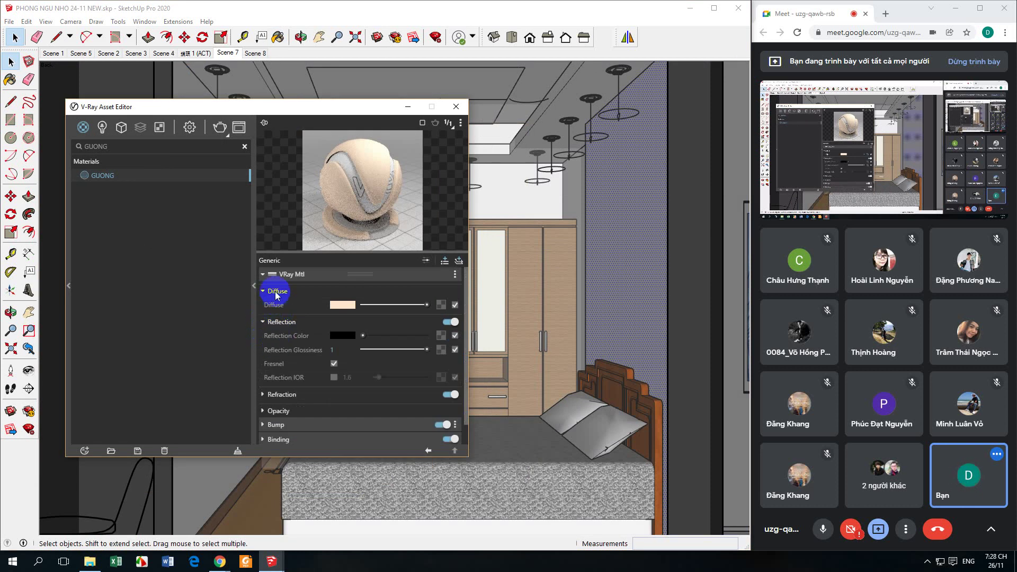
click(343, 304)
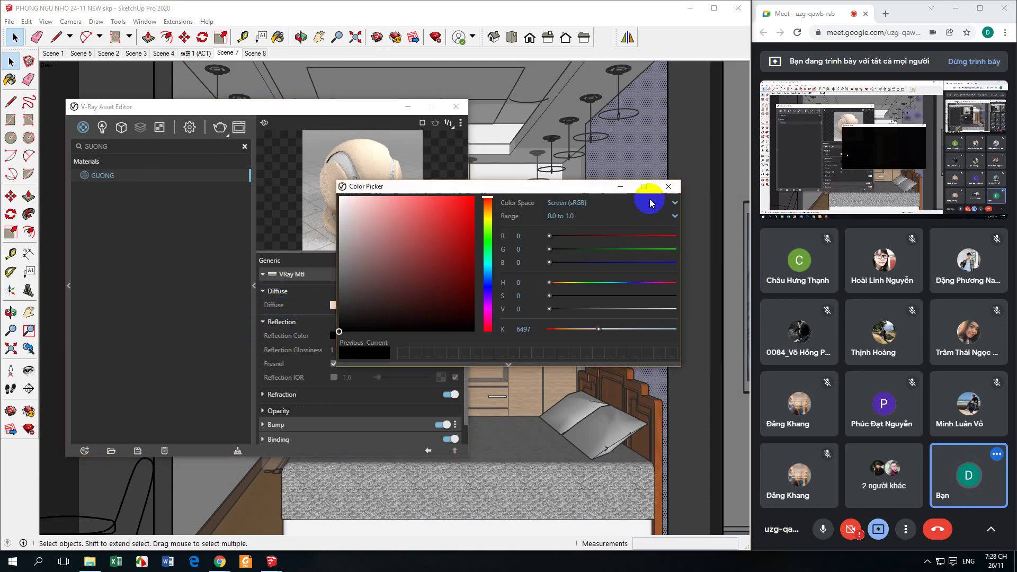
click(642, 198)
drag(415, 302, 356, 309)
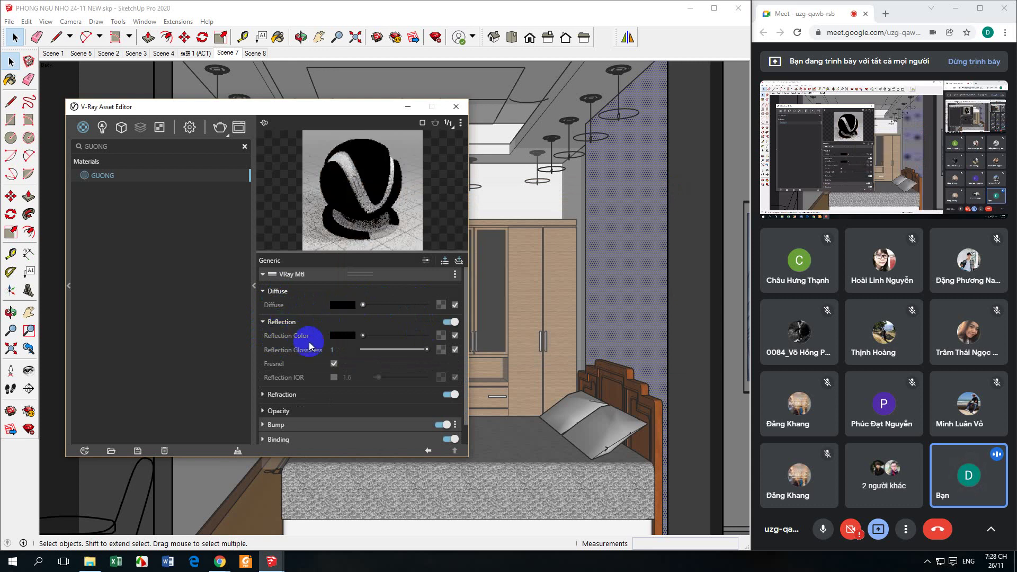
- Set the GUONG material's reflection colour to full white and turn off Fresnel
drag(372, 338, 437, 334)
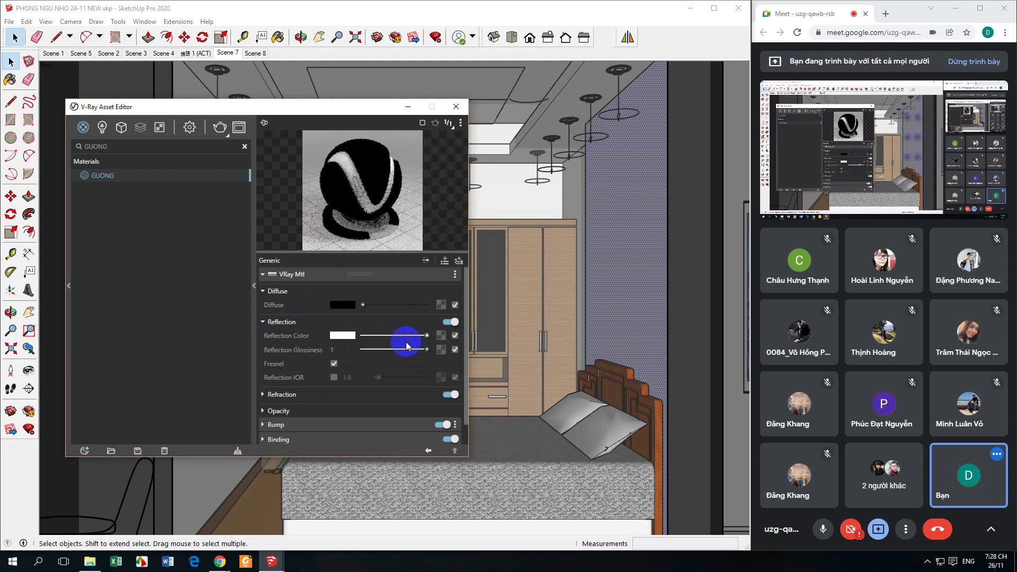
click(376, 173)
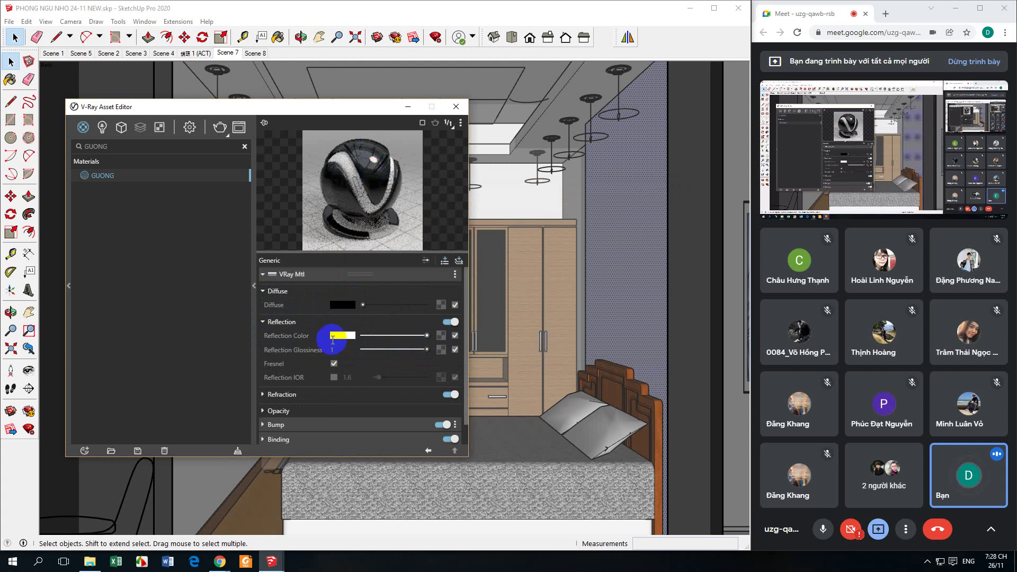
click(334, 363)
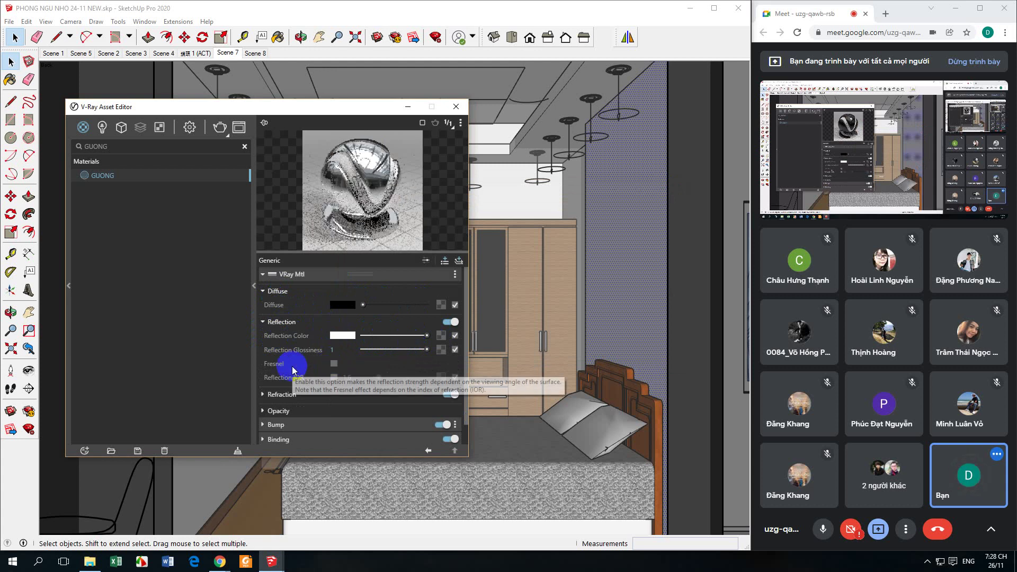
click(342, 226)
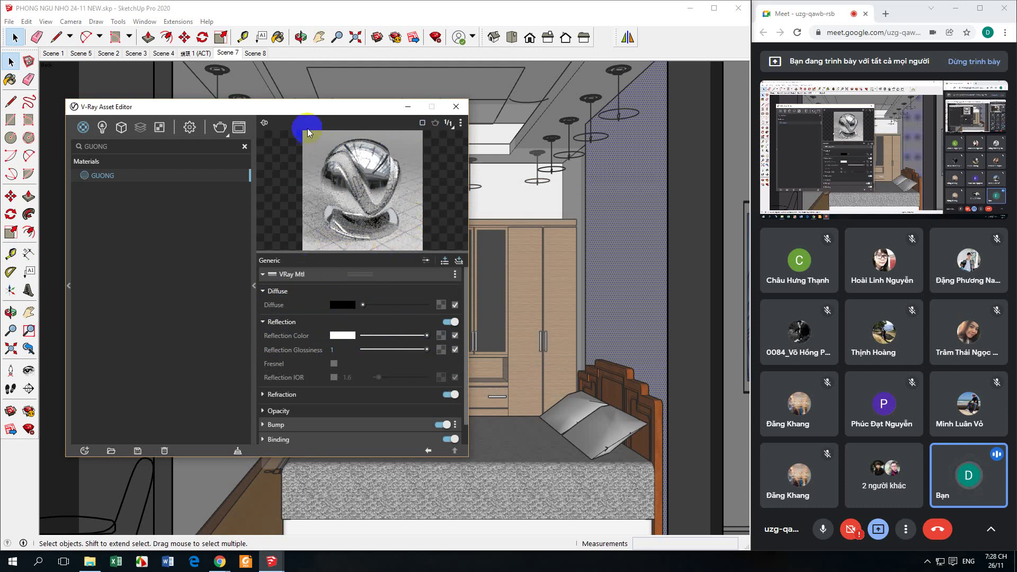
- Move the Asset Editor aside to check the wardrobe's panels, and close it
drag(356, 106, 314, 99)
click(219, 95)
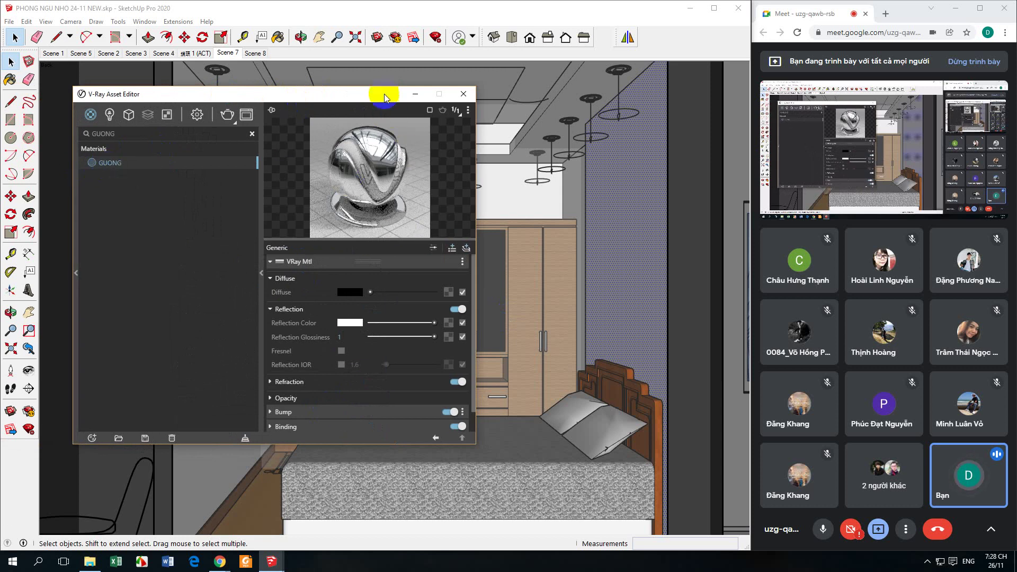
drag(387, 91, 345, 88)
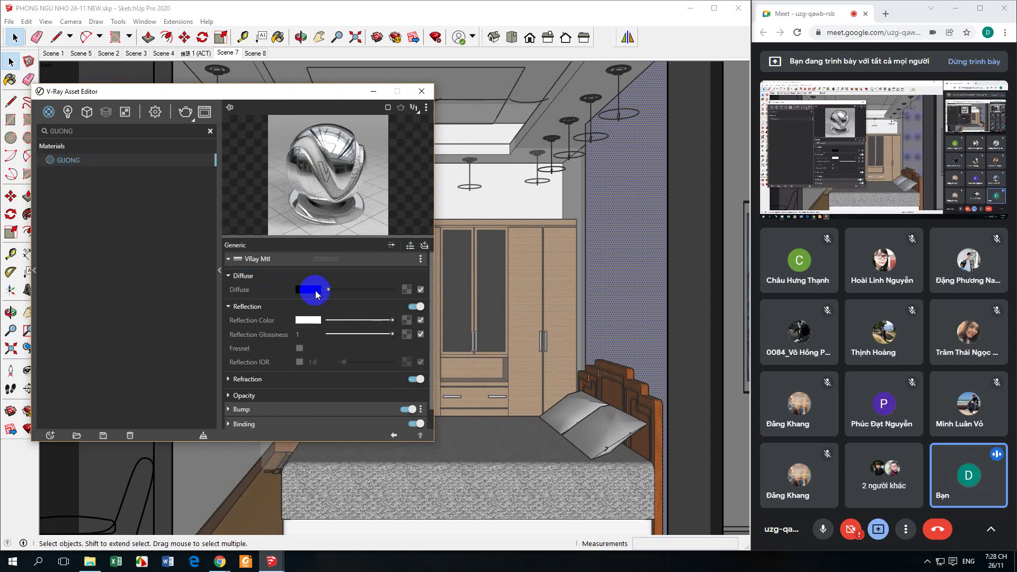
click(421, 91)
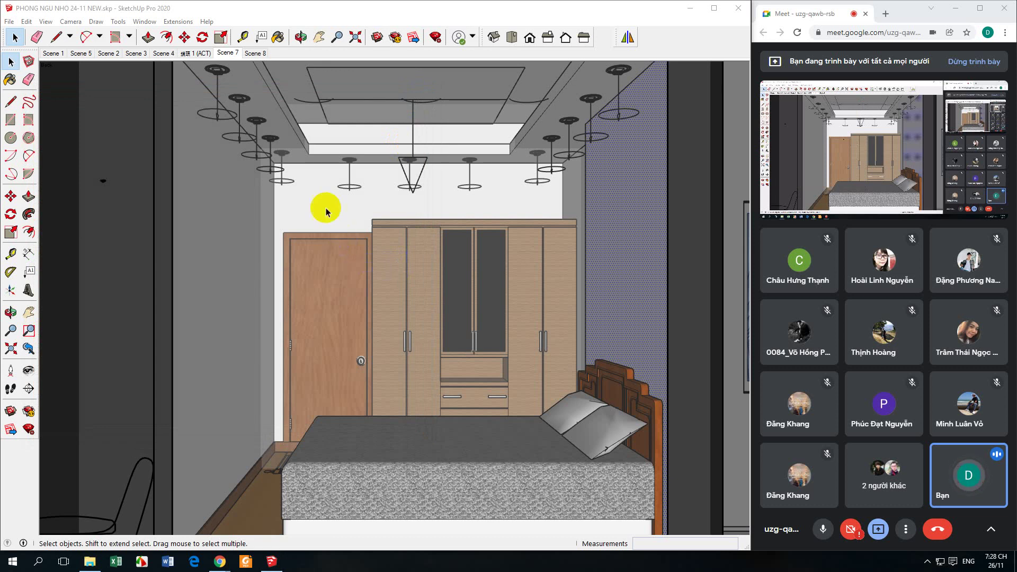
- Switch to Scene 8 with the bed and curtained window and turn on shadows
click(254, 53)
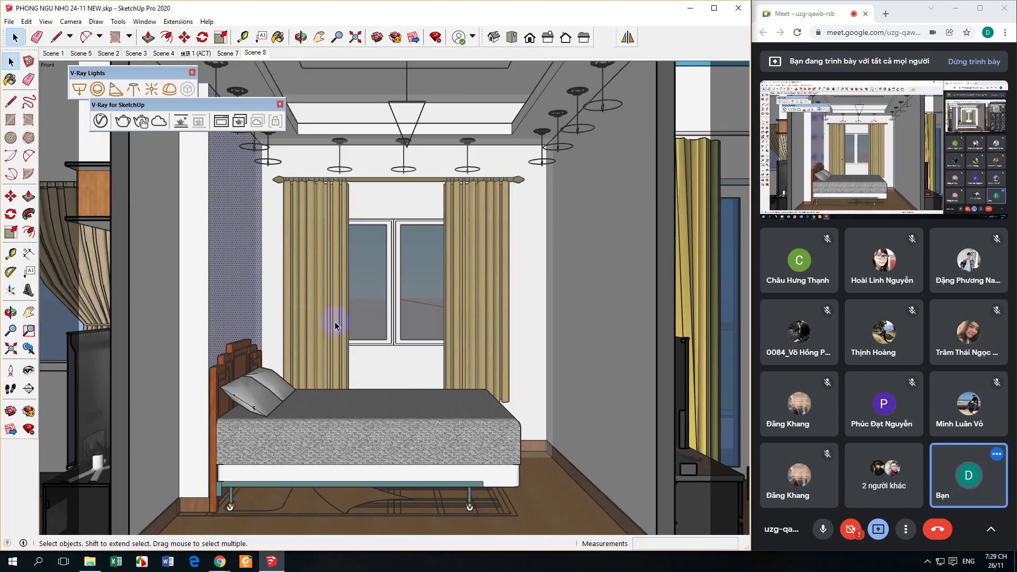
click(370, 364)
click(260, 295)
click(46, 21)
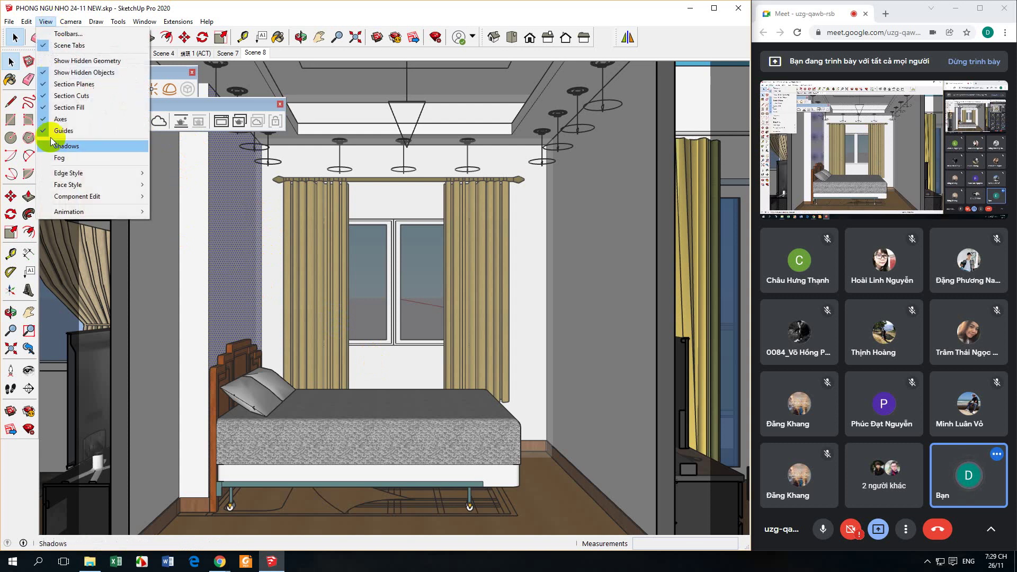
click(51, 142)
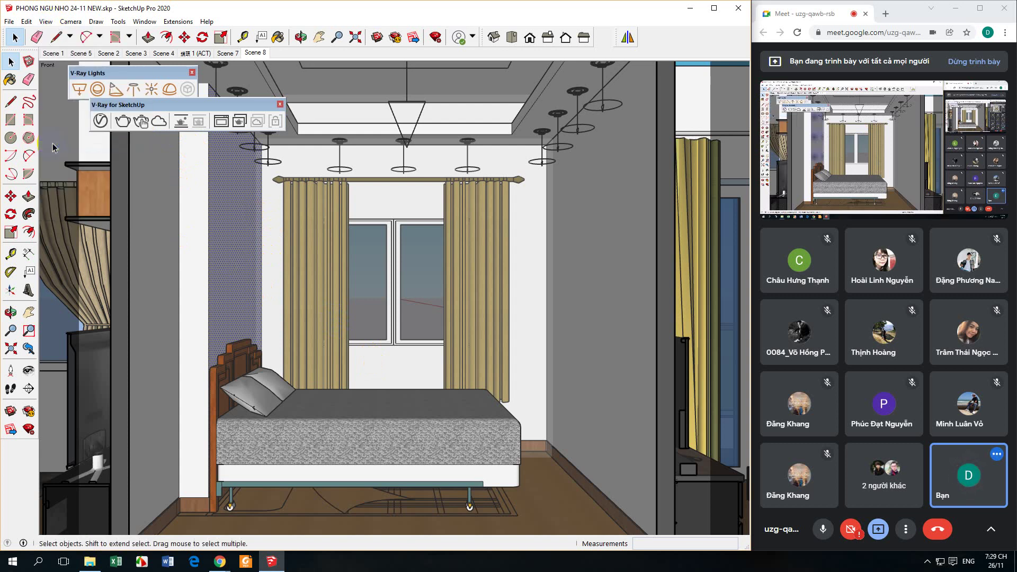
click(287, 339)
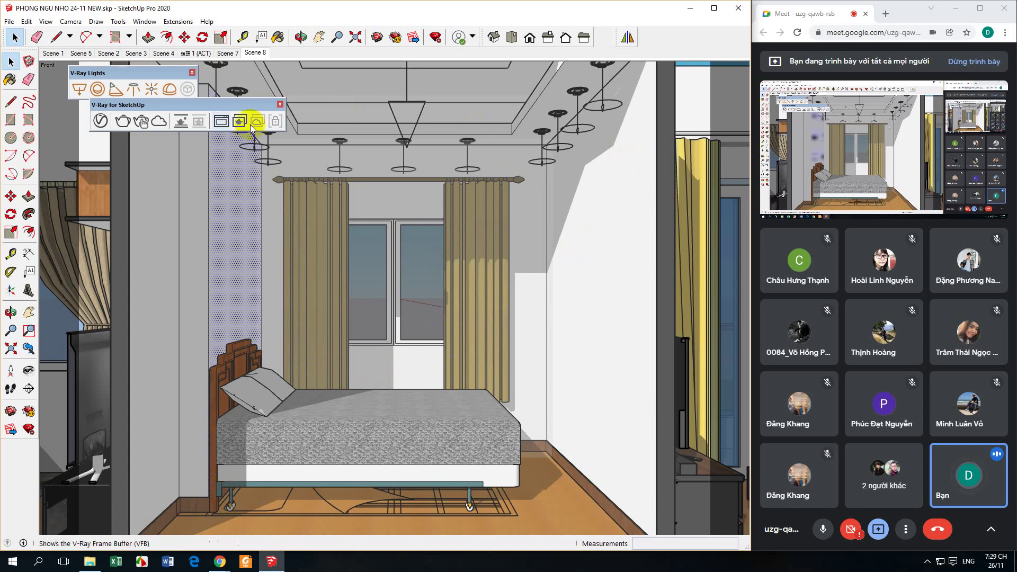
- Run a V-Ray test render of Scene 8, inspect the lighting, stop the render and close the frame buffer
click(122, 122)
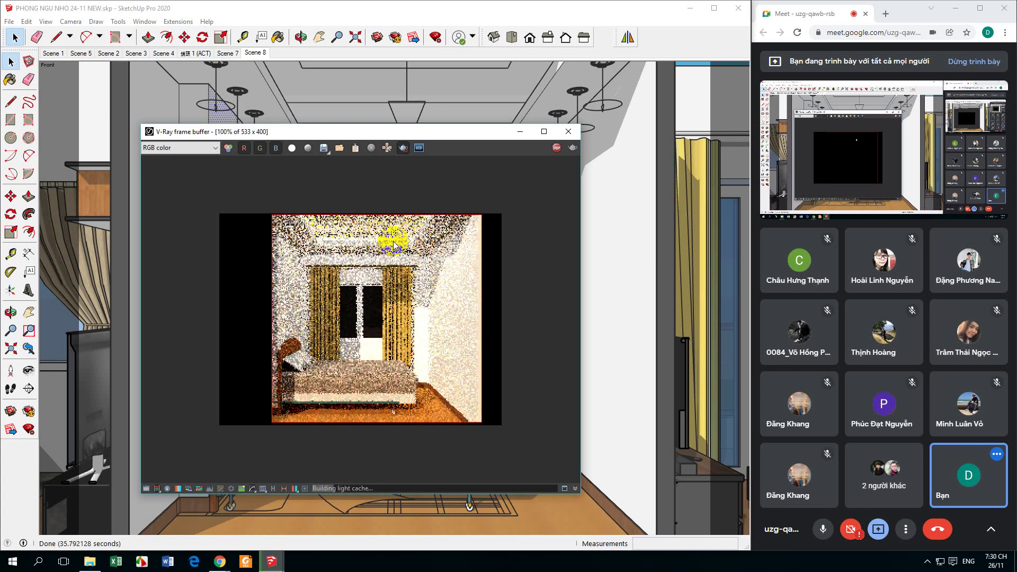
click(386, 322)
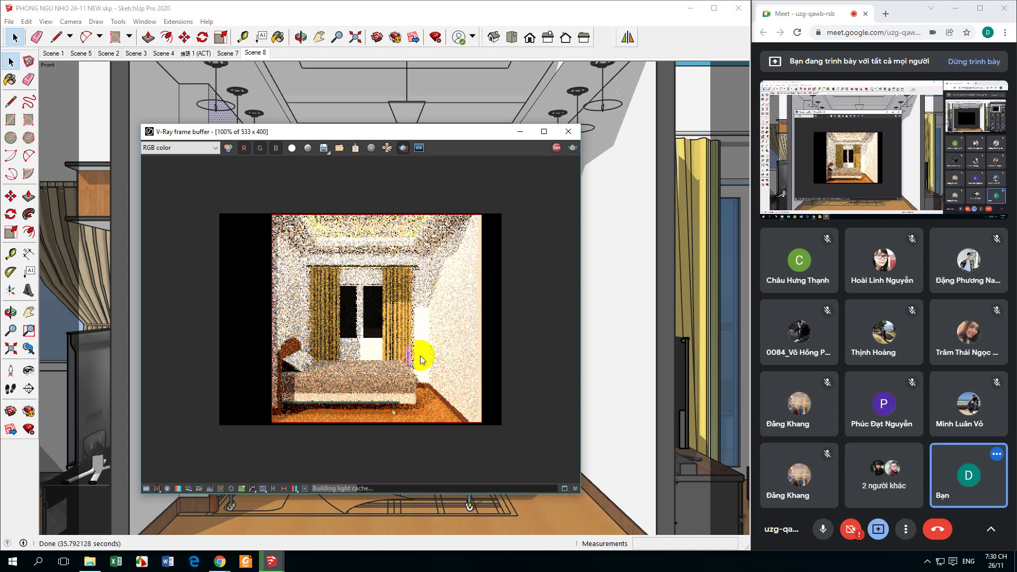
click(401, 360)
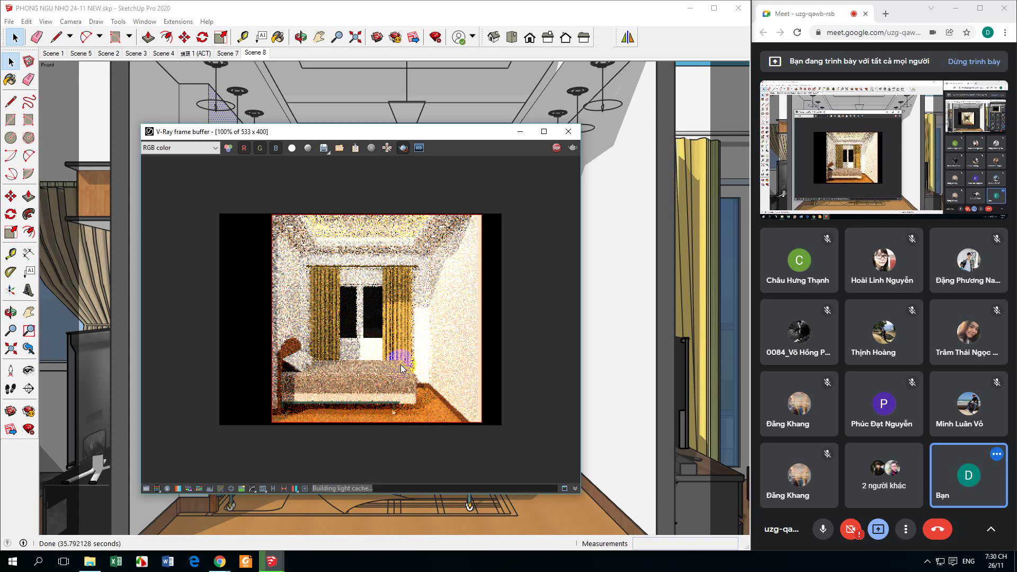
click(365, 341)
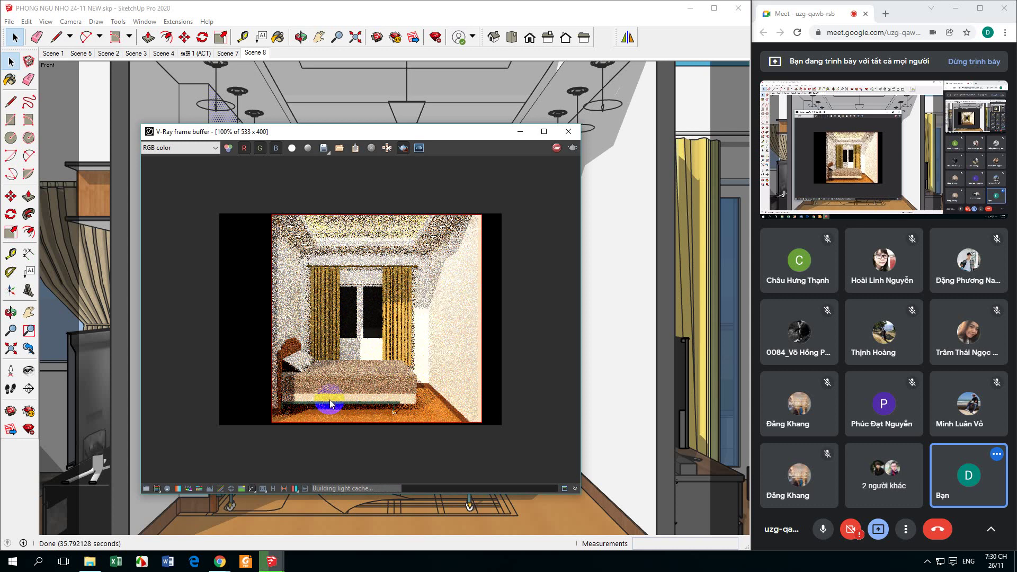
click(336, 368)
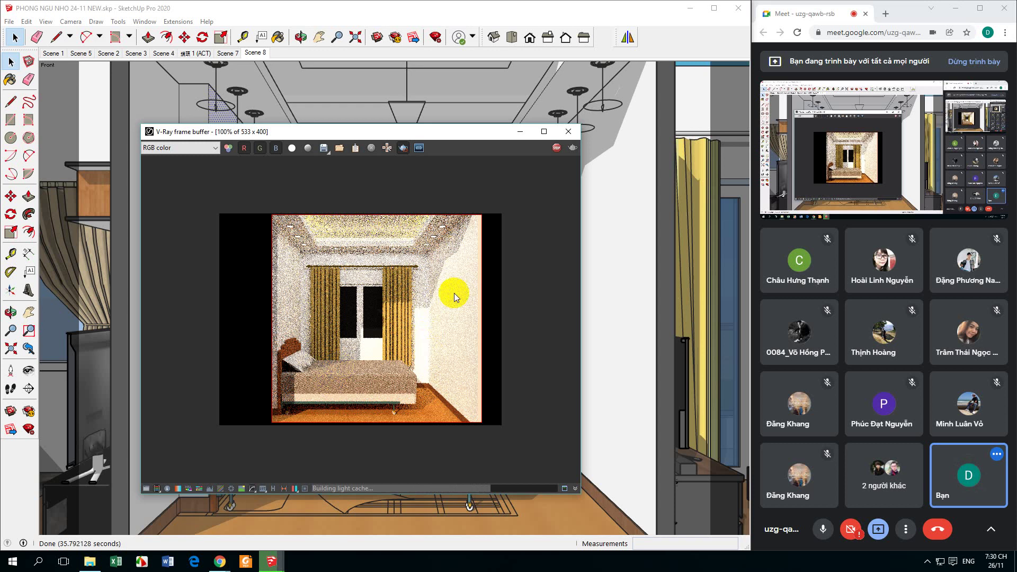
click(557, 147)
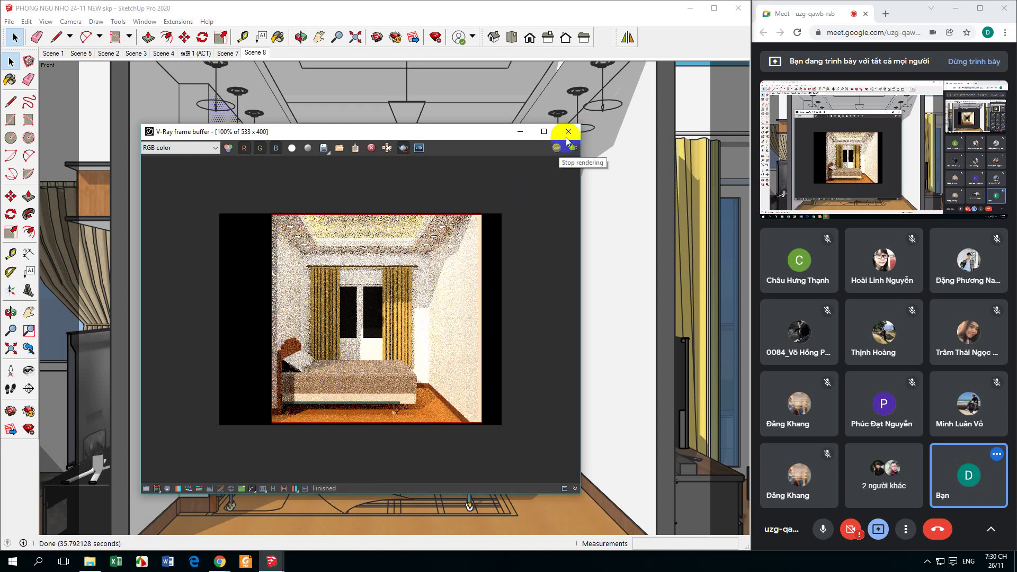
click(569, 132)
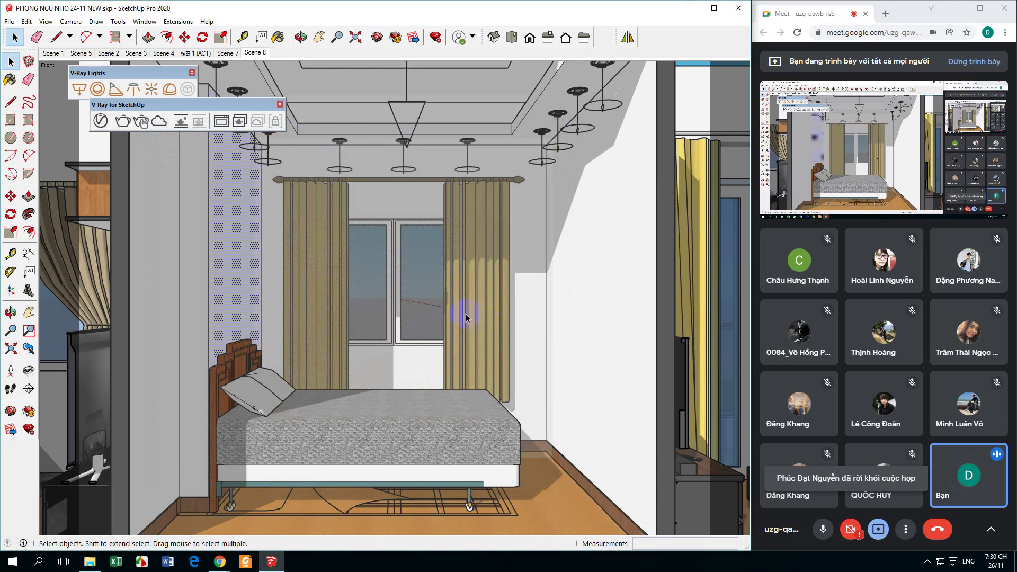
- Open the V-Ray Asset Editor's geometry assets and show the clipper parameters and options of Section 12
click(101, 121)
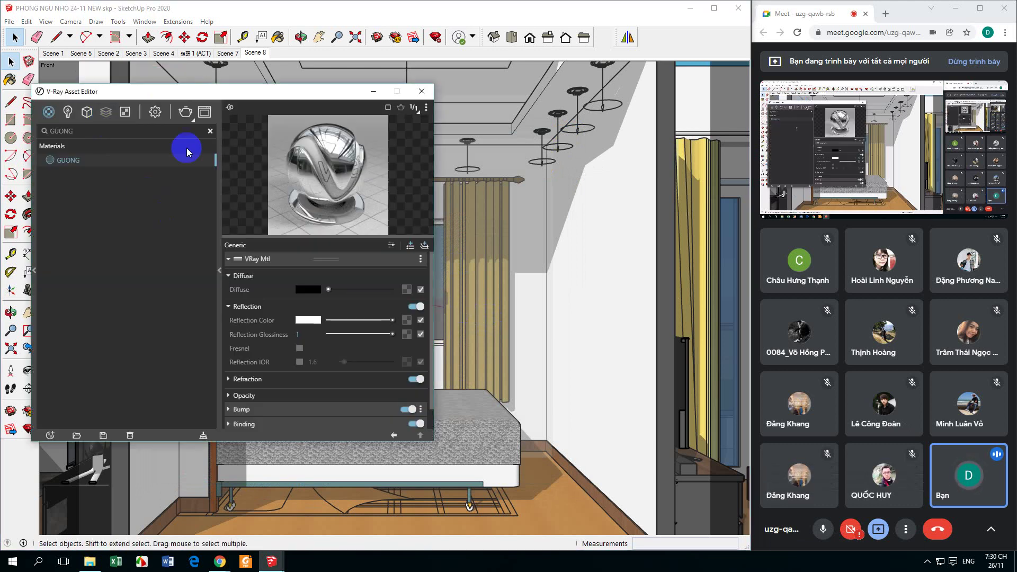
drag(220, 90, 321, 92)
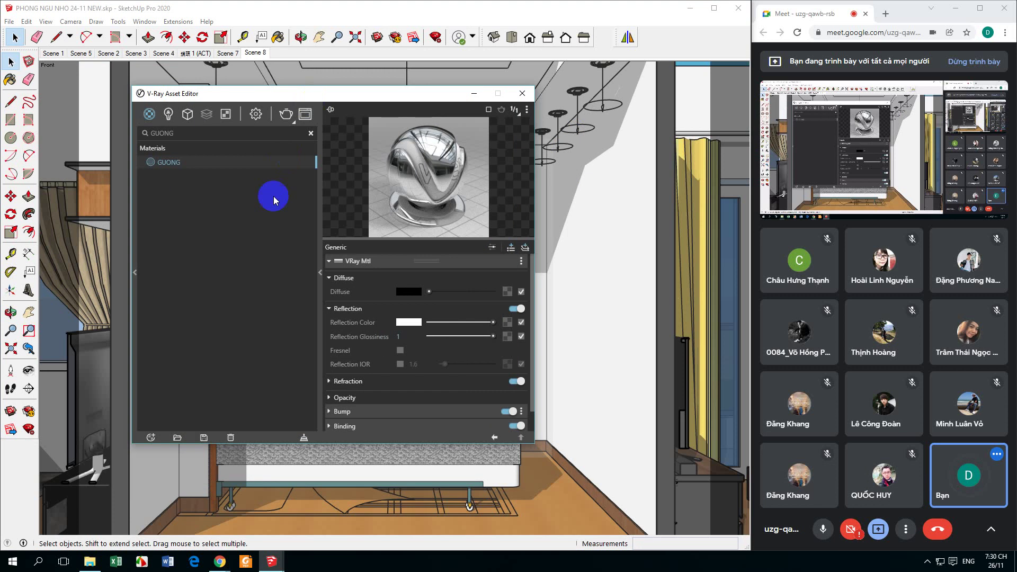
click(186, 116)
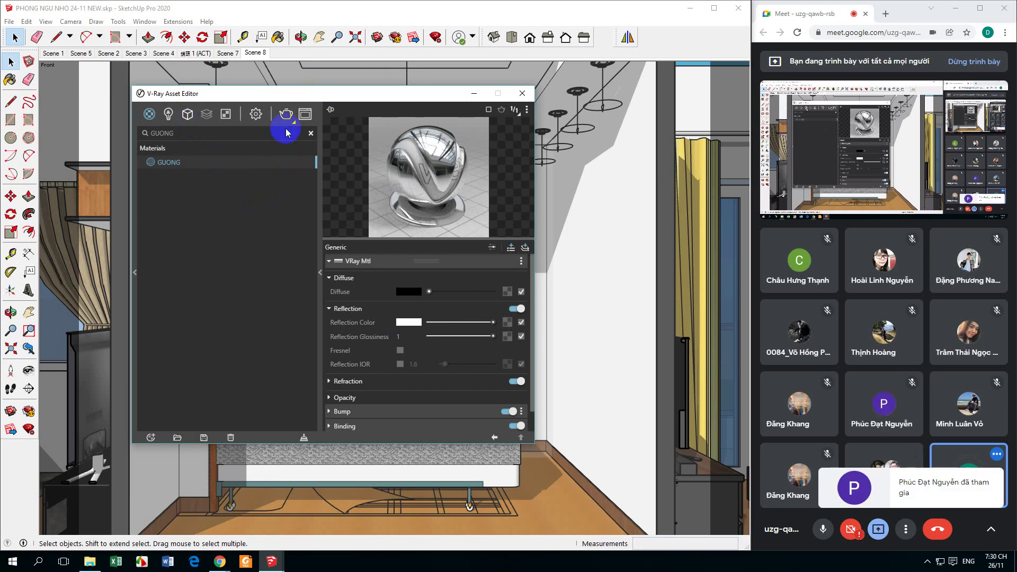
click(188, 115)
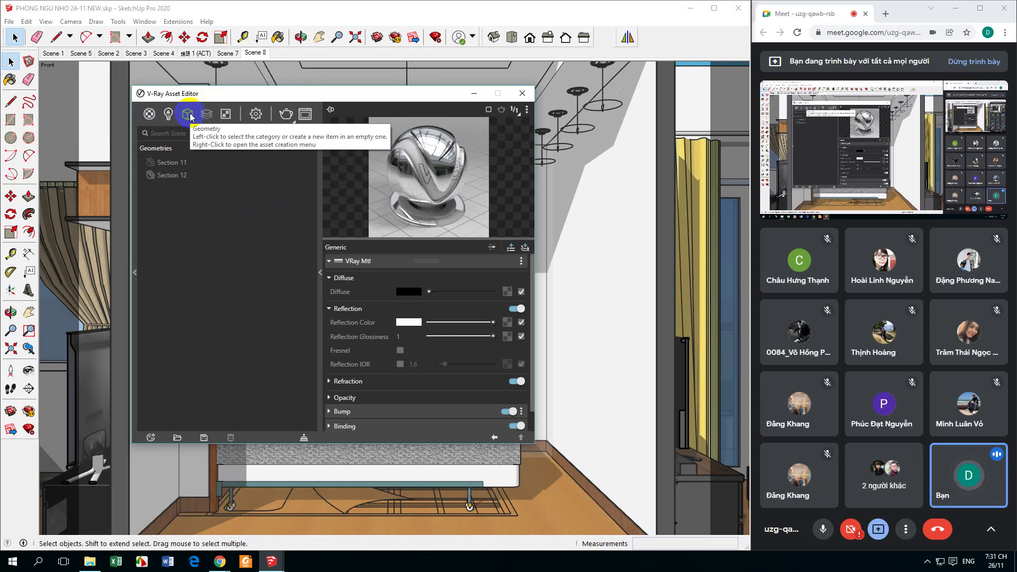
click(178, 177)
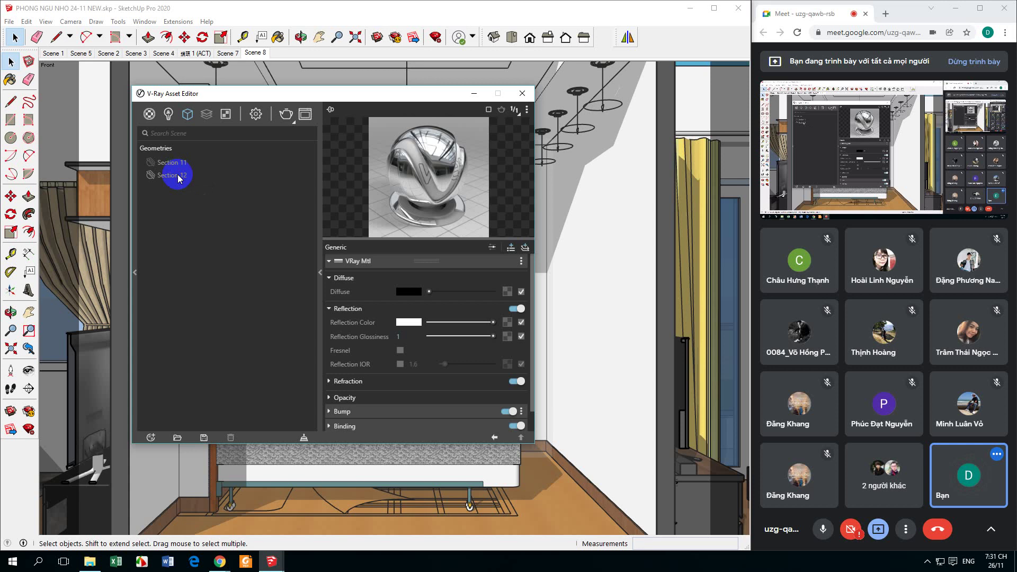
click(179, 176)
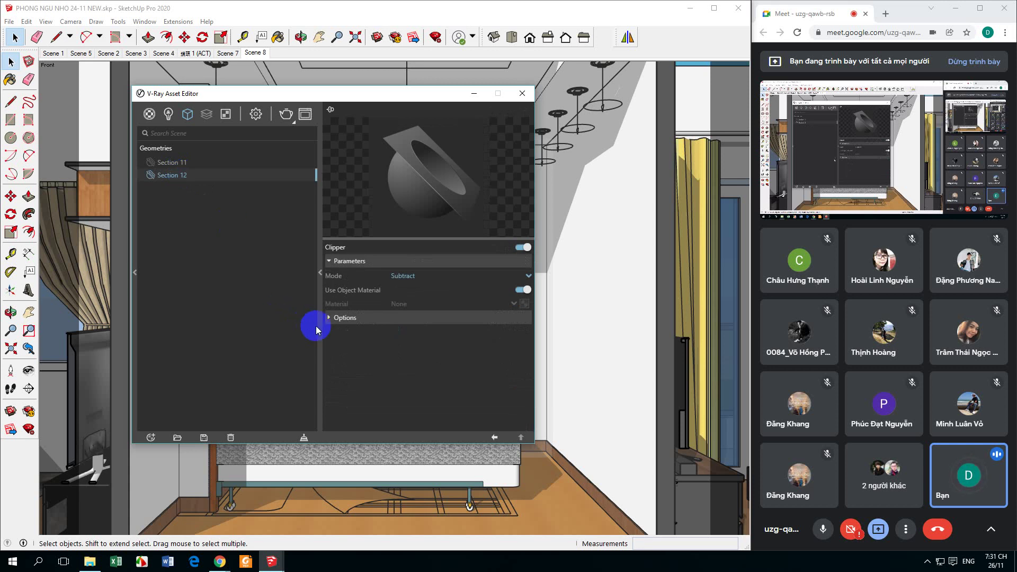
click(330, 318)
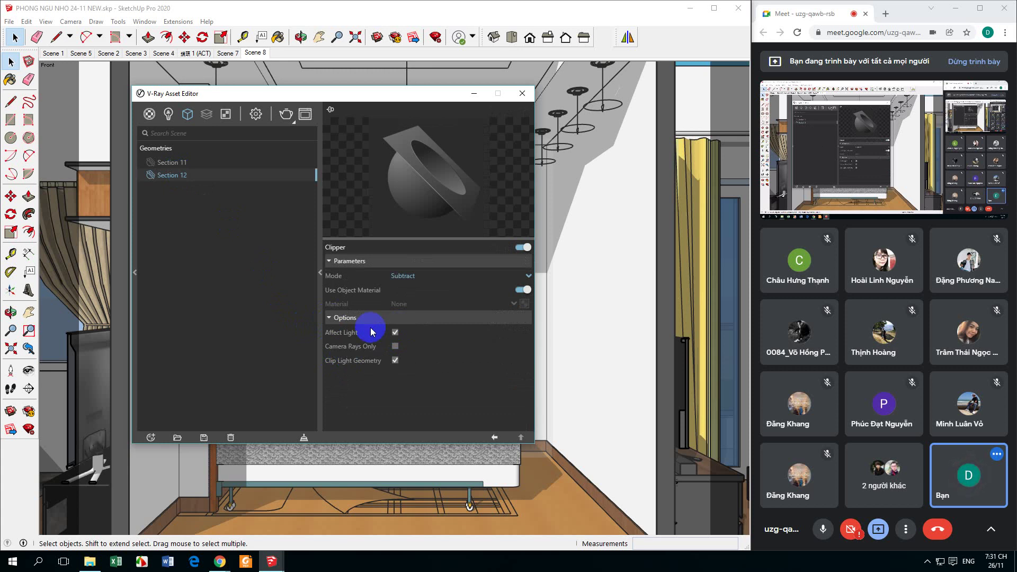
- Turn off Affect Light and Use Object Material and turn on Camera Rays Only for the Section 12 clipper
drag(329, 95, 195, 404)
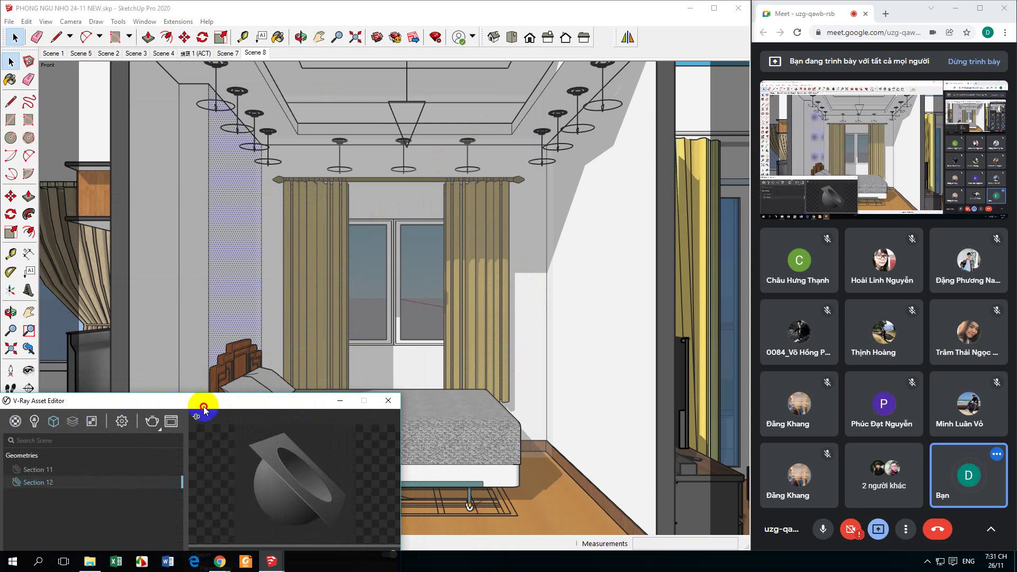
click(80, 481)
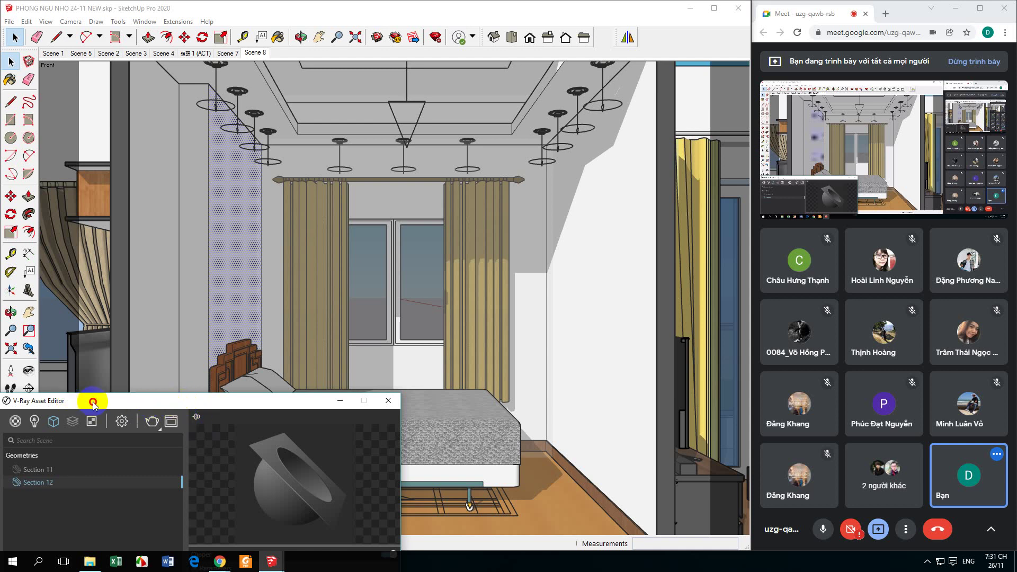
click(141, 404)
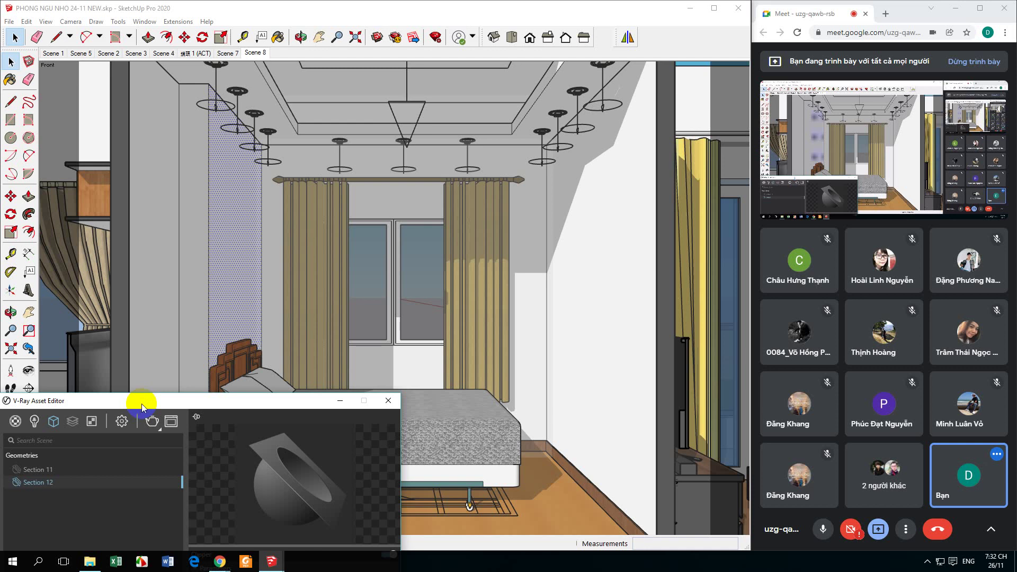
drag(141, 403, 294, 172)
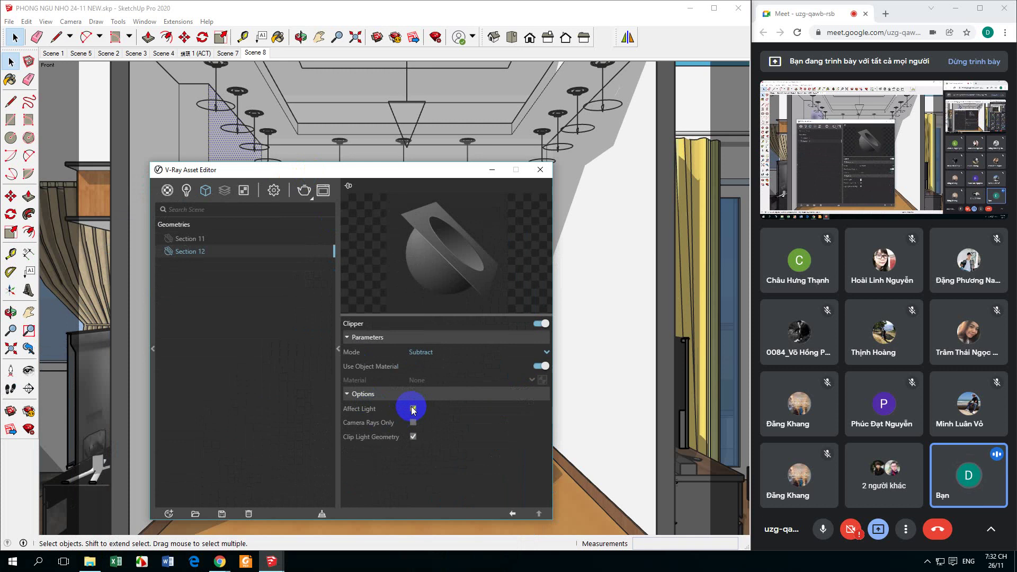
click(413, 409)
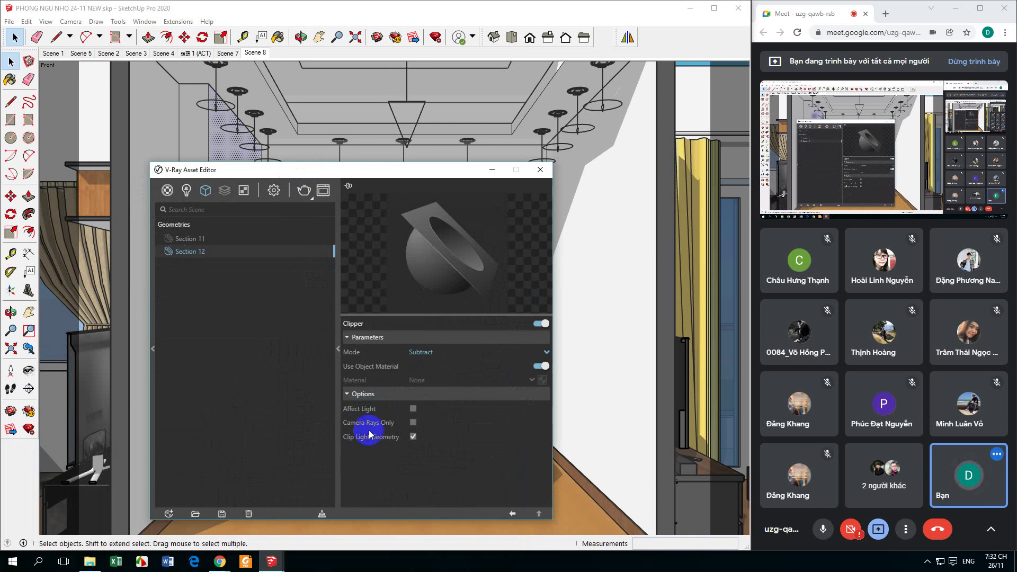
click(413, 423)
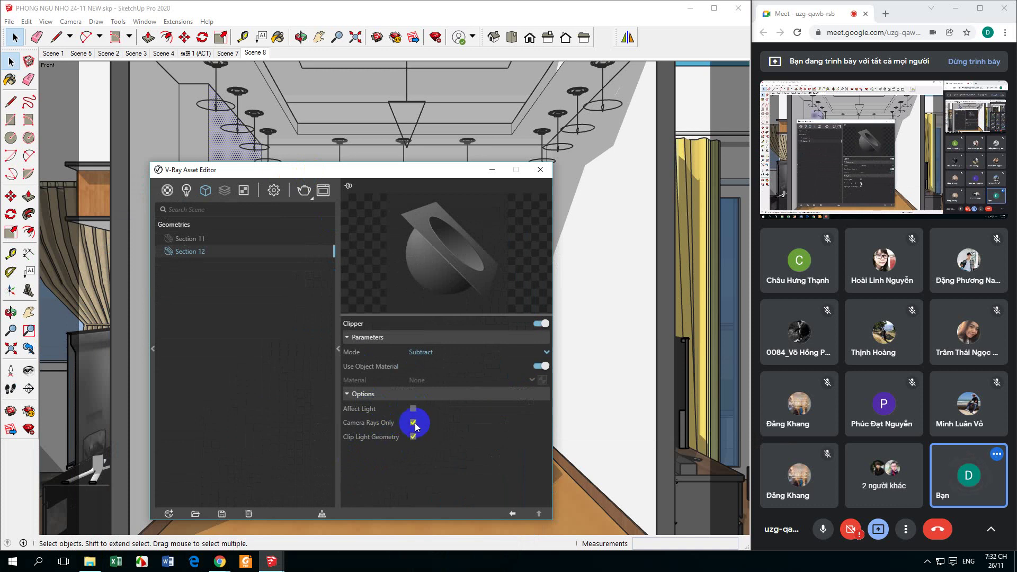
click(538, 366)
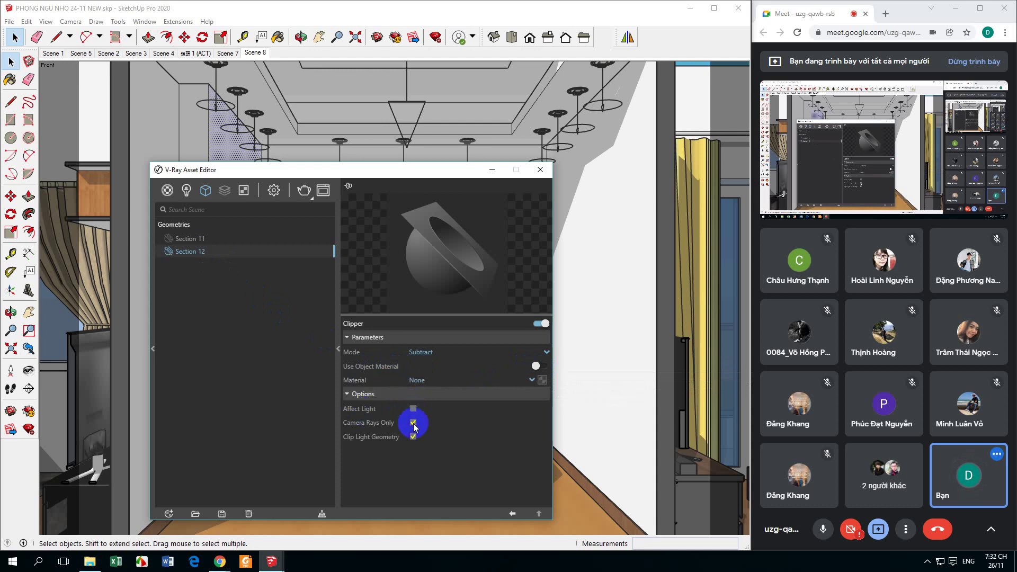
- Give the Section 11 clipper Camera Rays Only, without Use Object Material or Affect Light, and close the Asset Editor
click(185, 241)
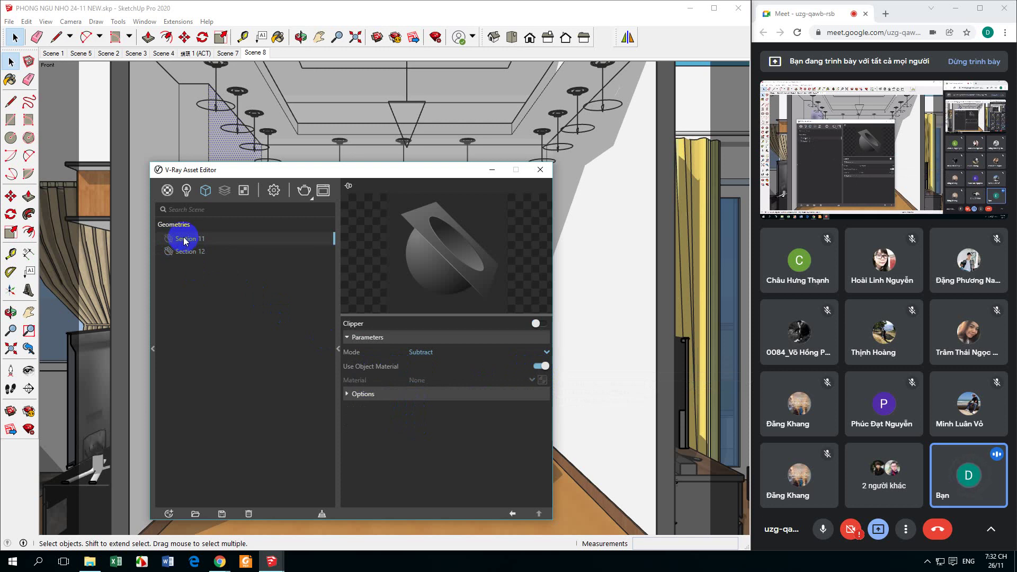
click(349, 395)
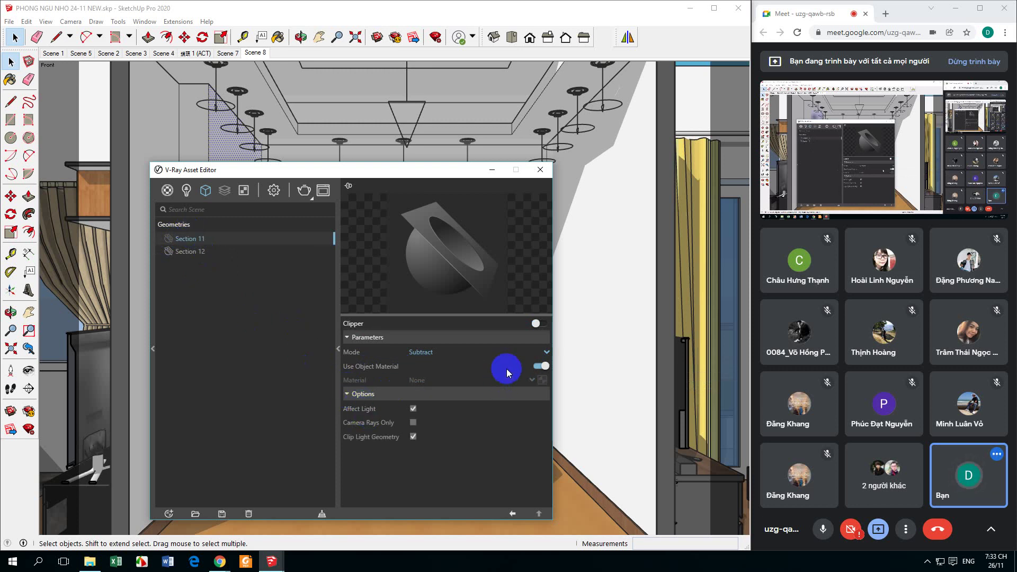
click(538, 370)
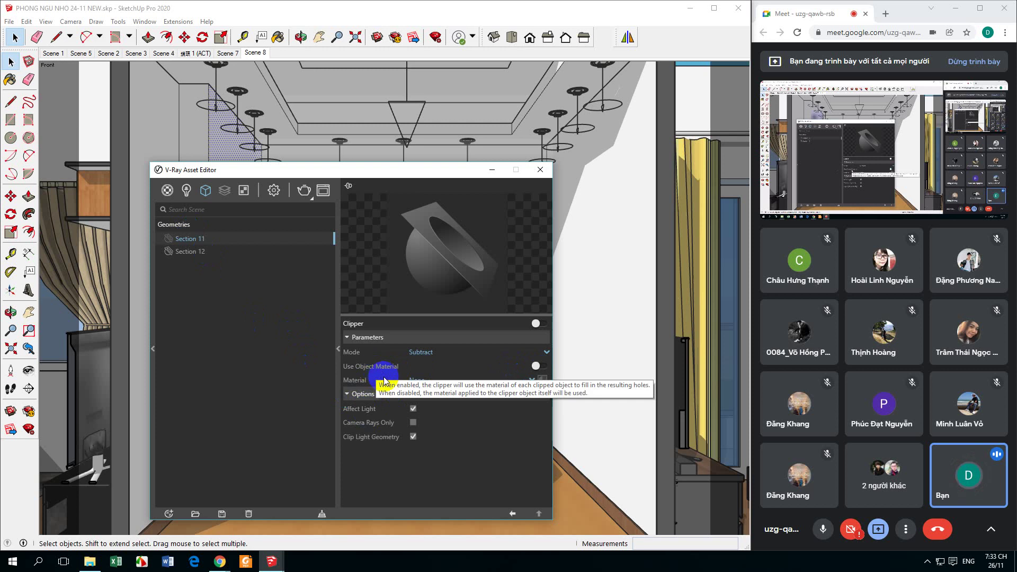
click(414, 408)
click(413, 422)
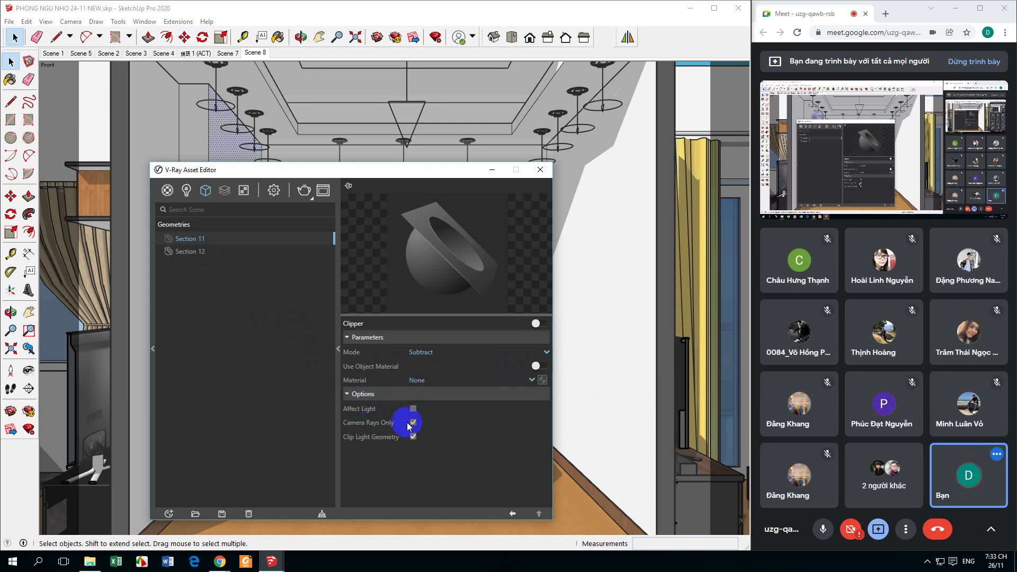
click(540, 170)
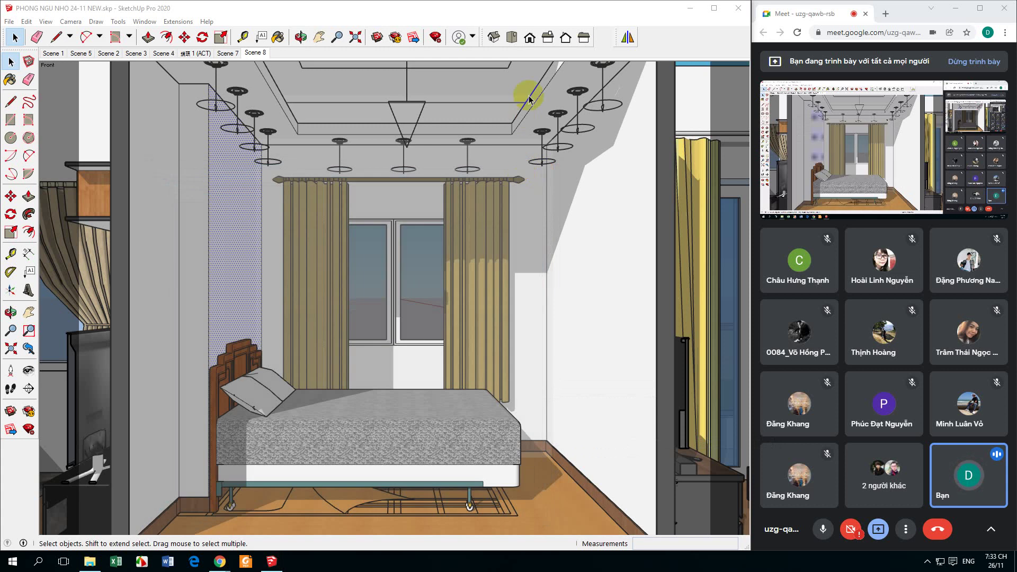
- Start a V-Ray render of Scene 8 and set the render region to cover the entire image
click(120, 125)
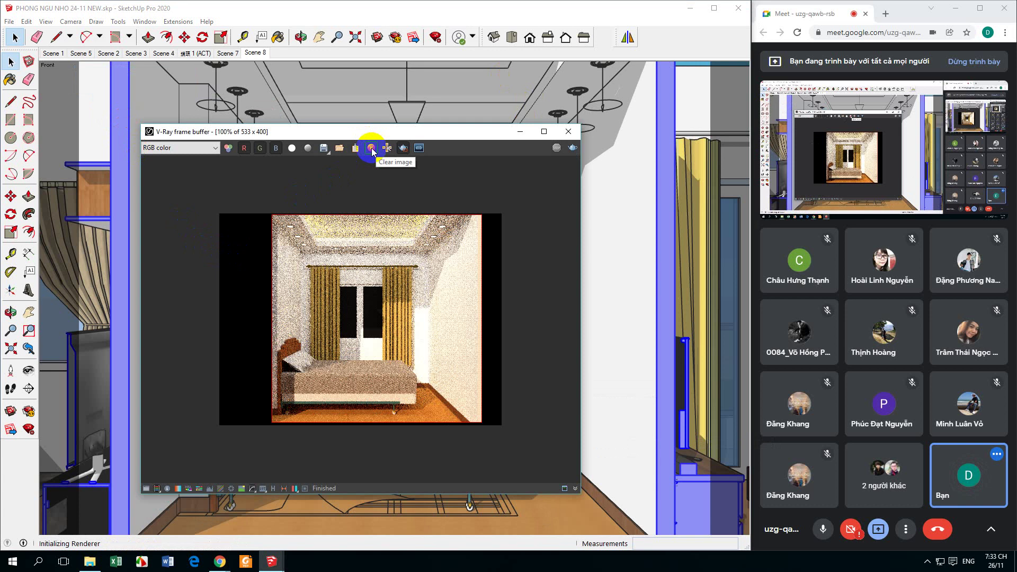
click(403, 150)
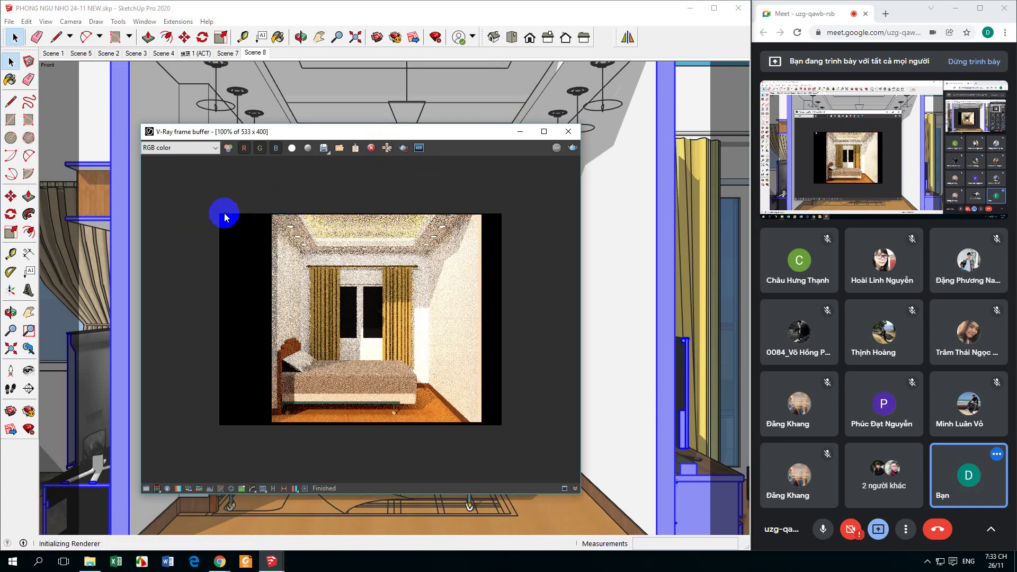
click(372, 386)
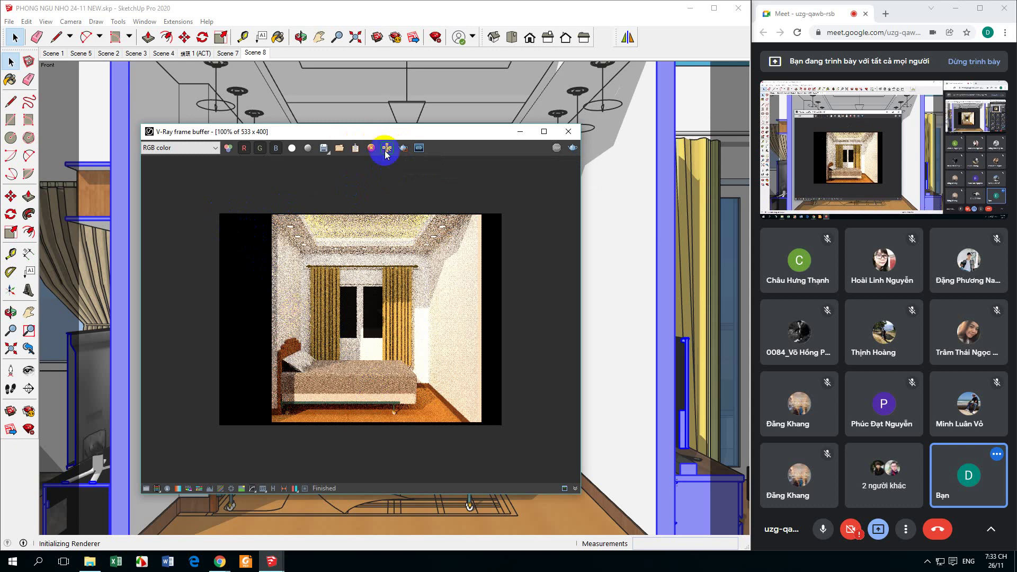
click(404, 148)
drag(221, 215, 500, 425)
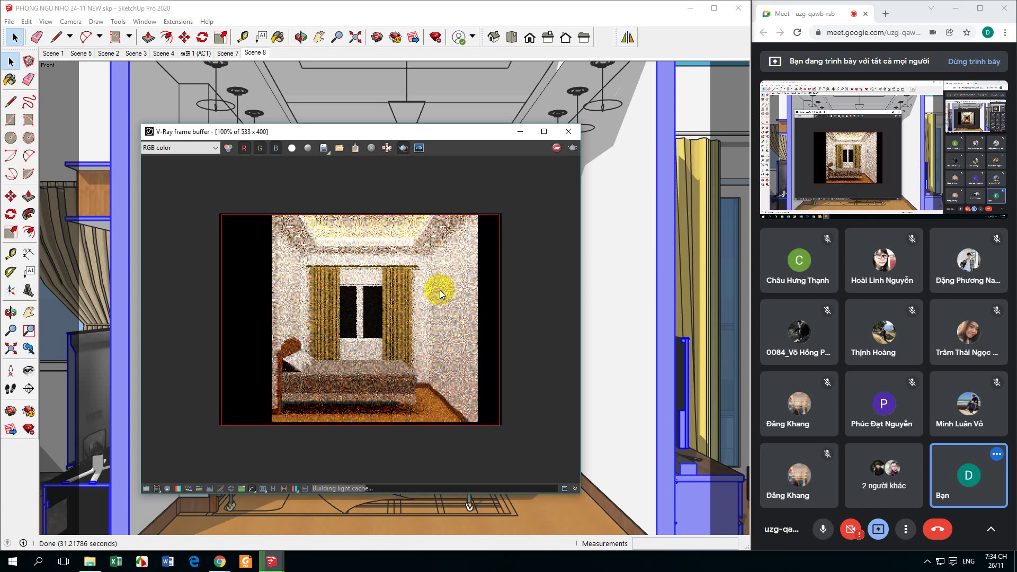
- Enlarge the frame buffer to examine the bedroom's lighting, and stop the render and close the frame buffer
click(345, 347)
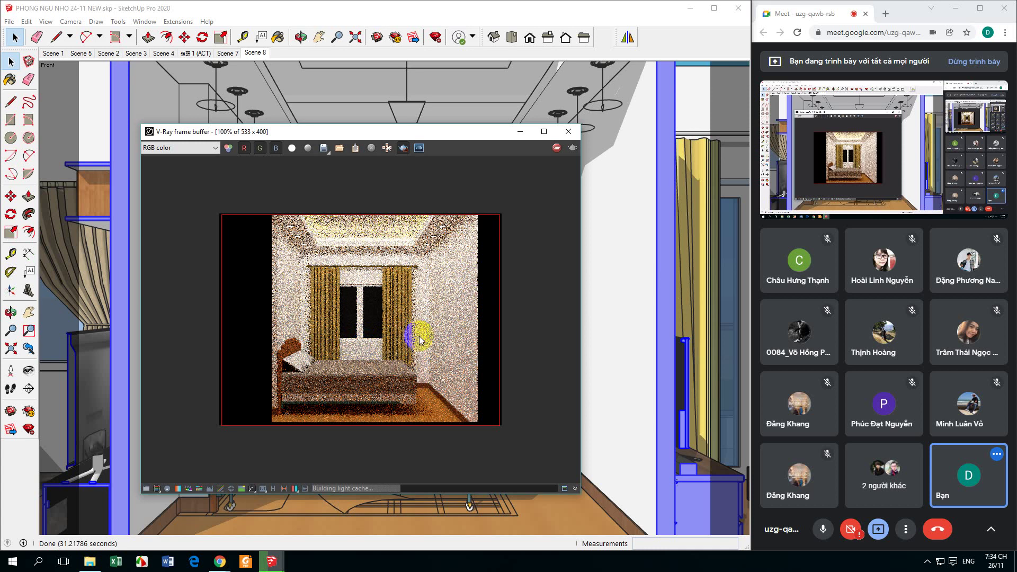
click(381, 289)
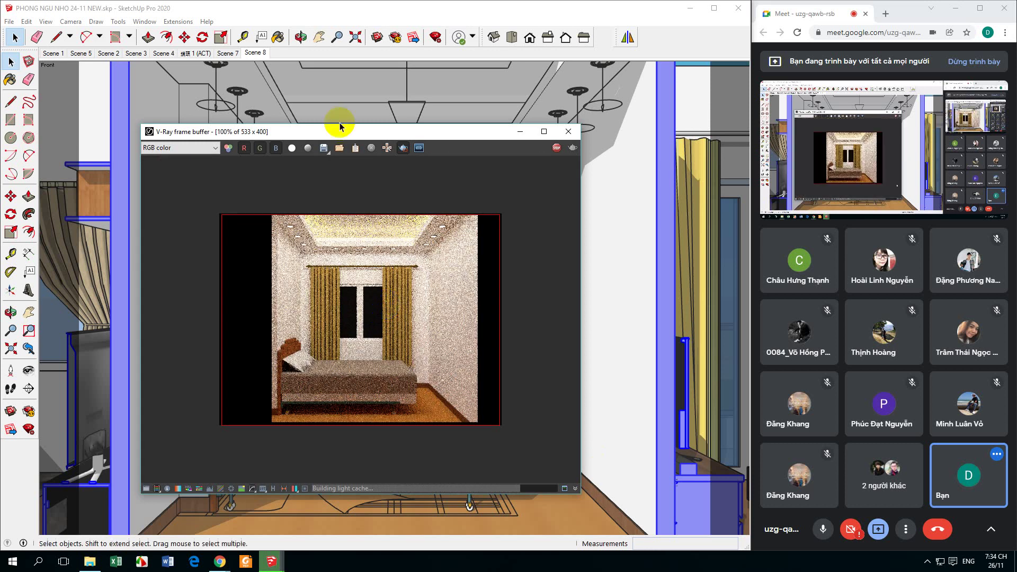
drag(336, 131, 255, 71)
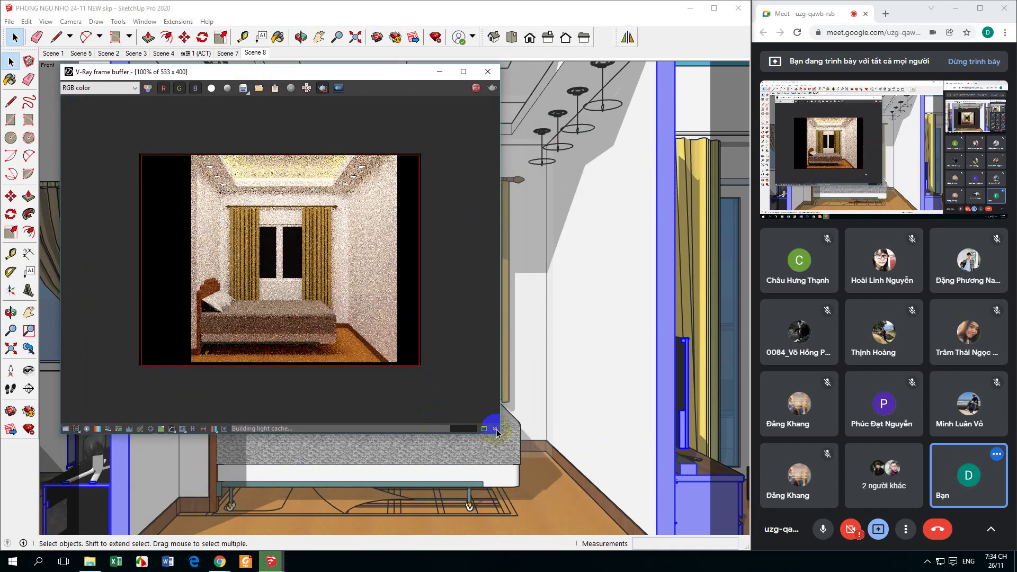
drag(497, 432, 674, 523)
scroll(460, 416, up, 2)
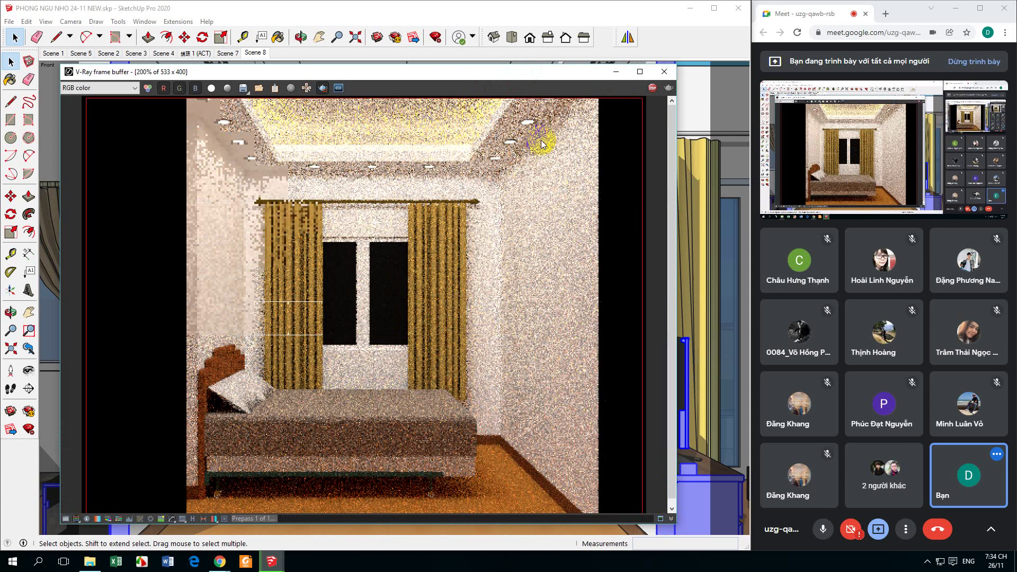
click(652, 87)
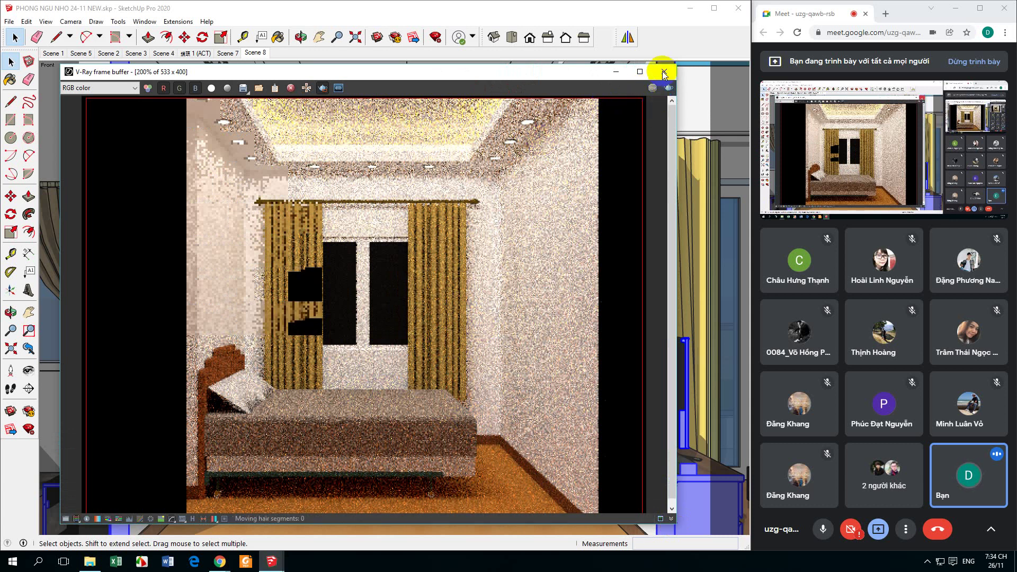
click(664, 72)
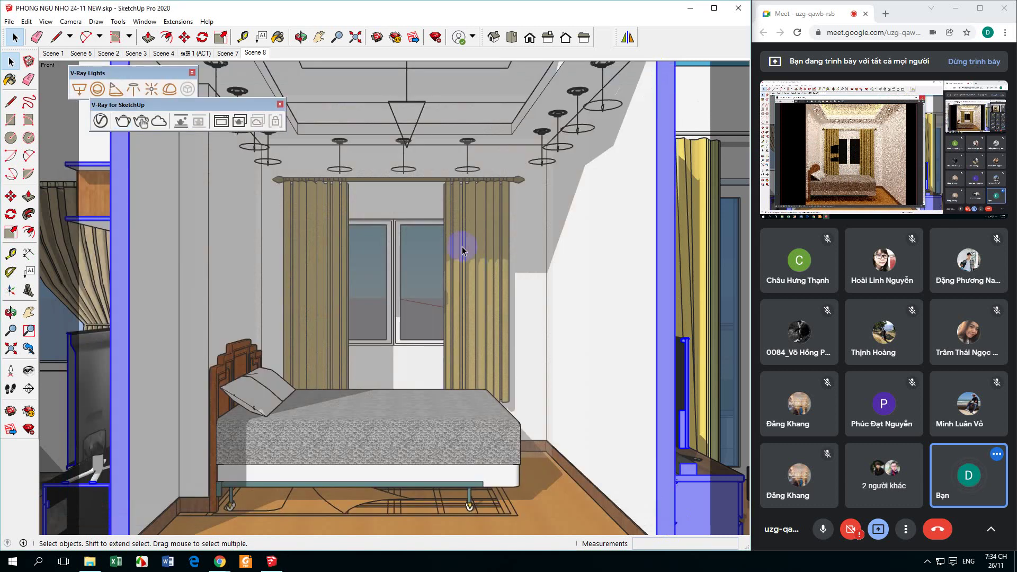
- Switch to Scene 7 facing the wardrobe and run a V-Ray render to check the mirror panels
click(229, 54)
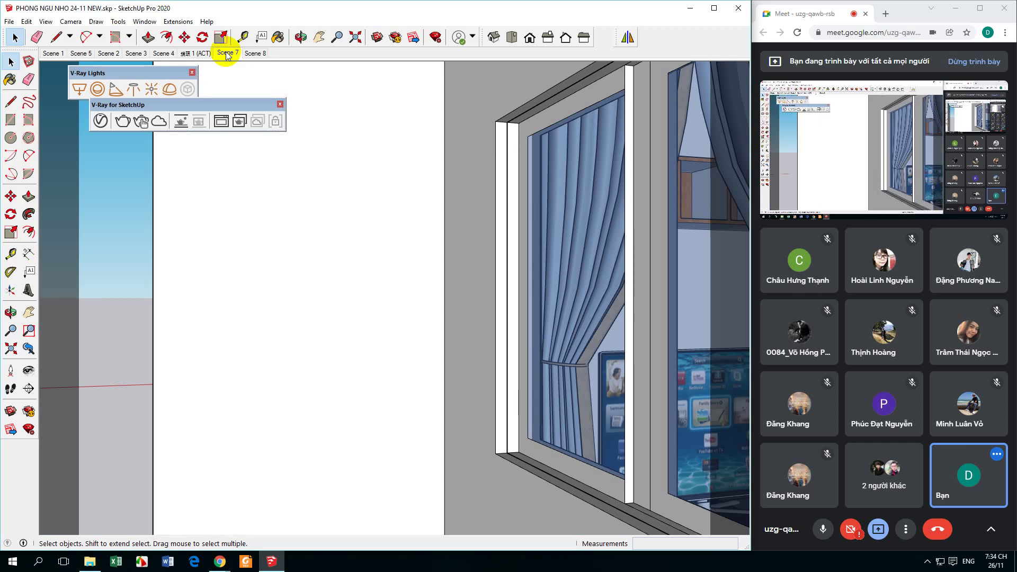
click(226, 54)
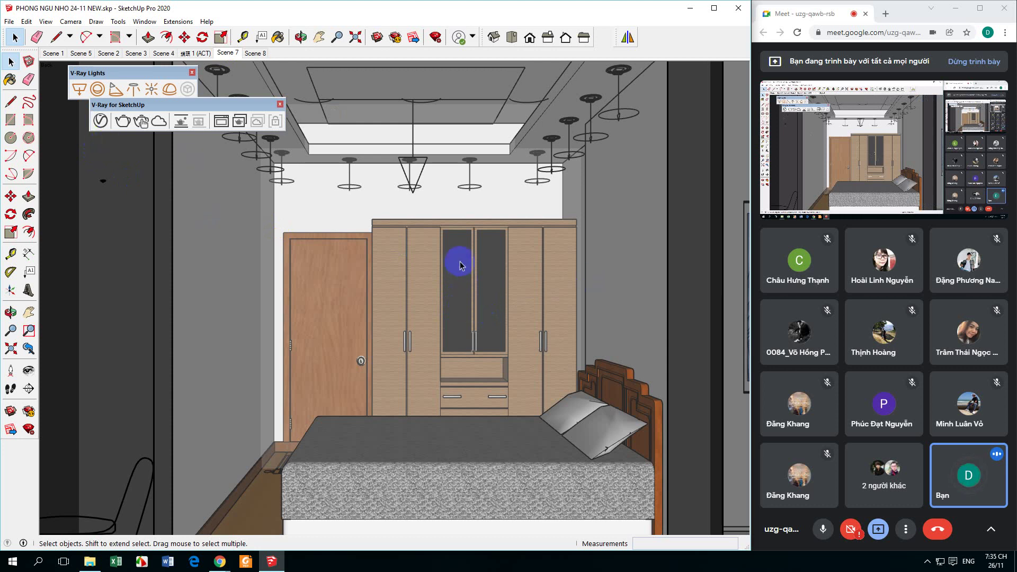
click(123, 122)
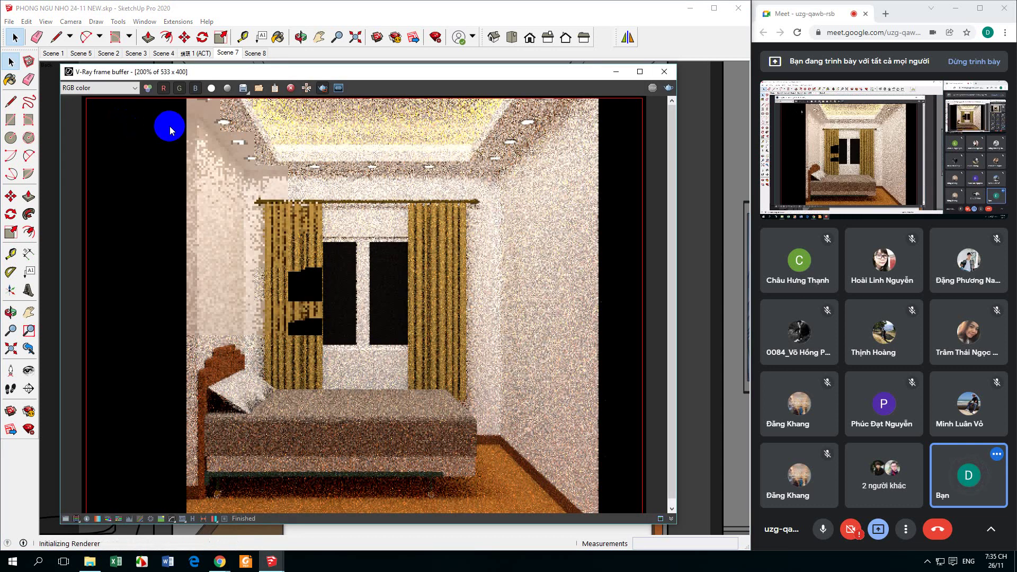
drag(256, 72, 265, 47)
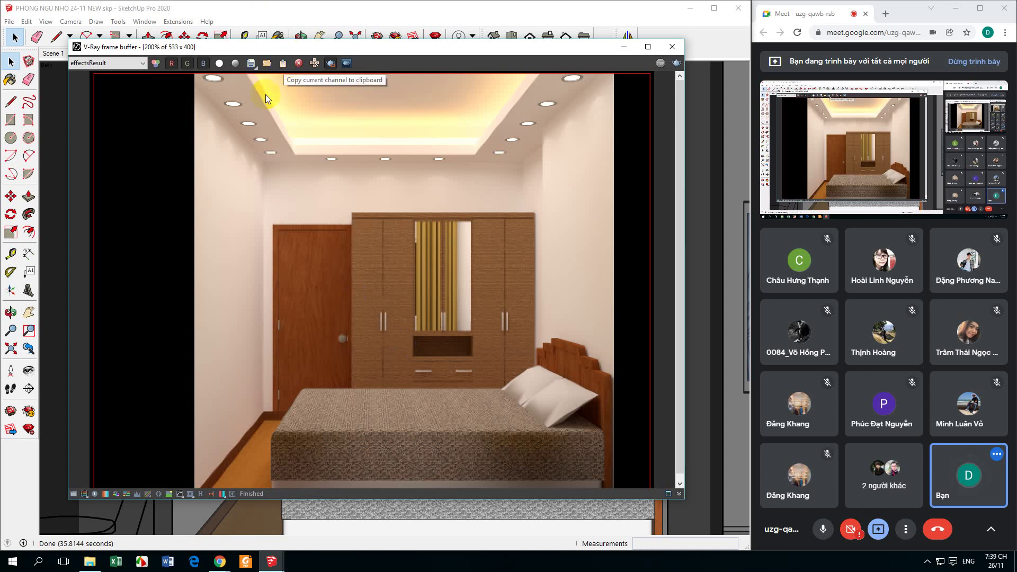
click(195, 75)
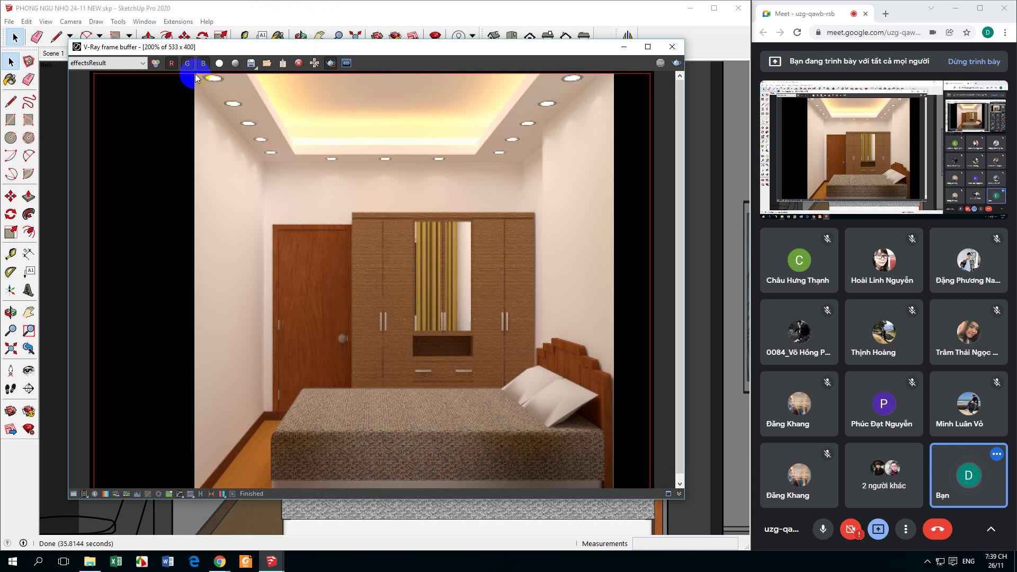
- Switch to the Chrome window with the INT-BL002 Interior class in Google Classroom
click(221, 562)
click(148, 508)
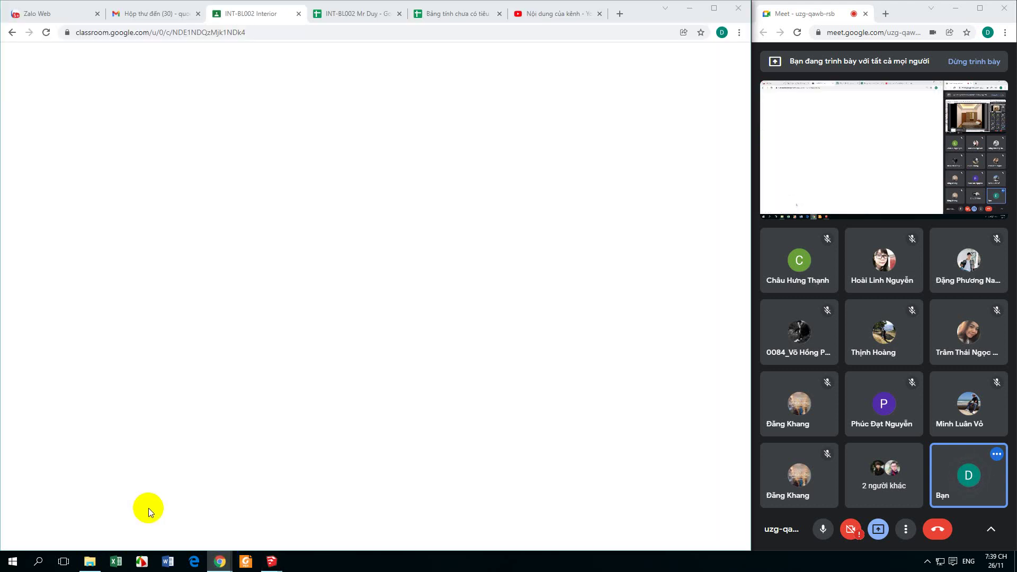
- Switch to the Zalo chat INT-BL002-CAD, go to its newest messages, and like the last two bedroom images
click(71, 17)
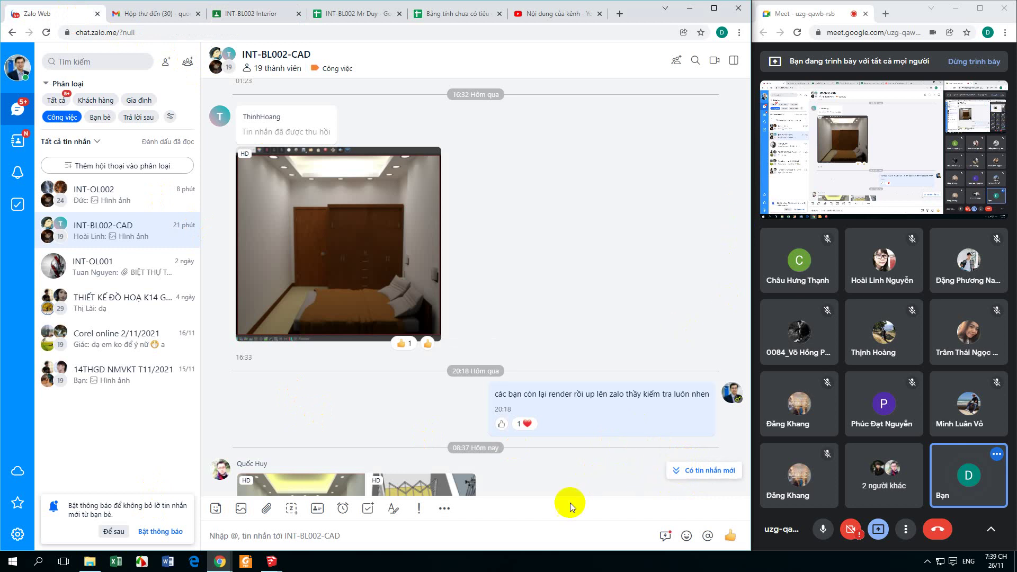
click(453, 532)
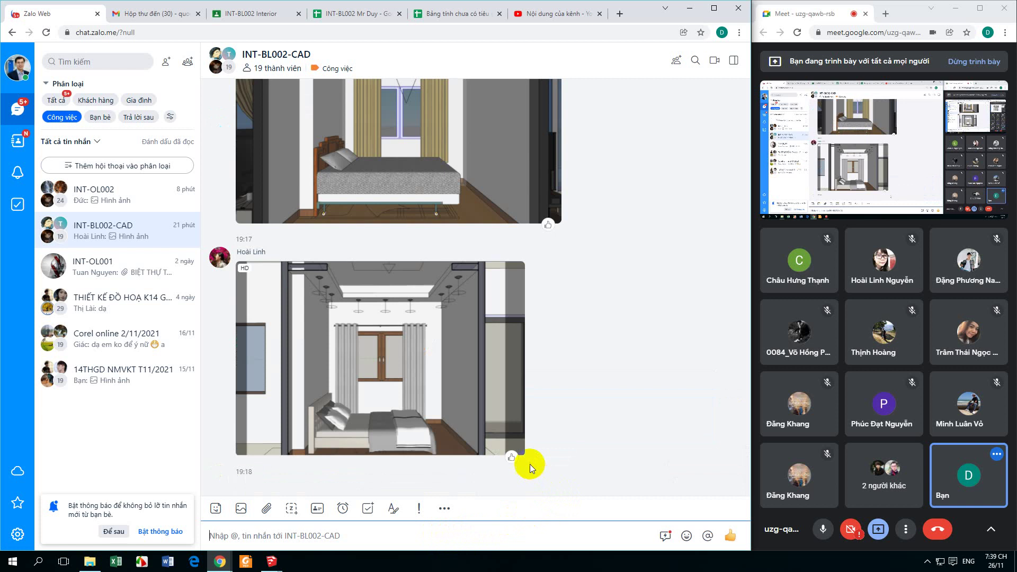
click(511, 457)
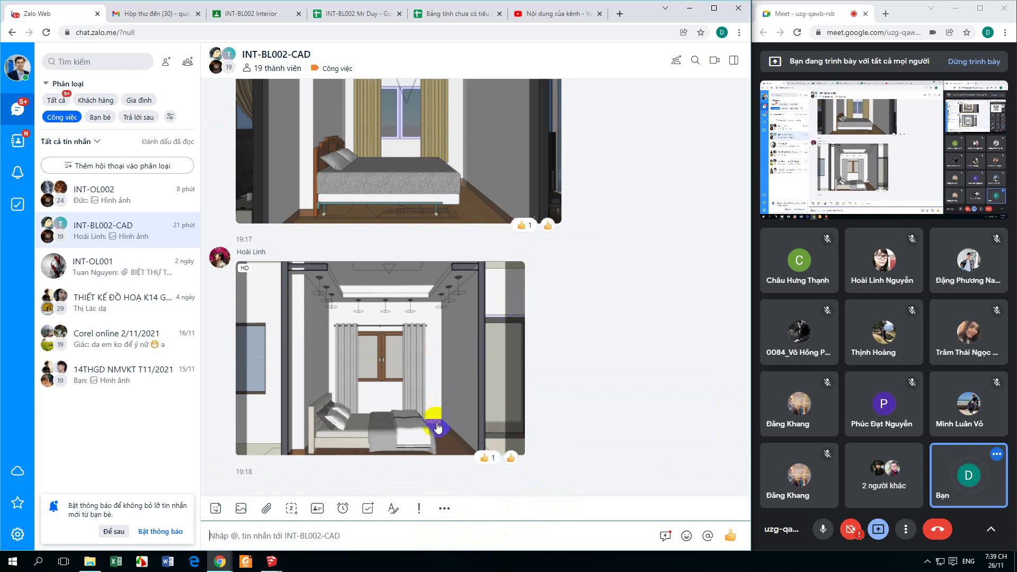
- Paste the copied wardrobe render into the INT-BL002-CAD group chat and send it
click(268, 537)
key(ctrl+v)
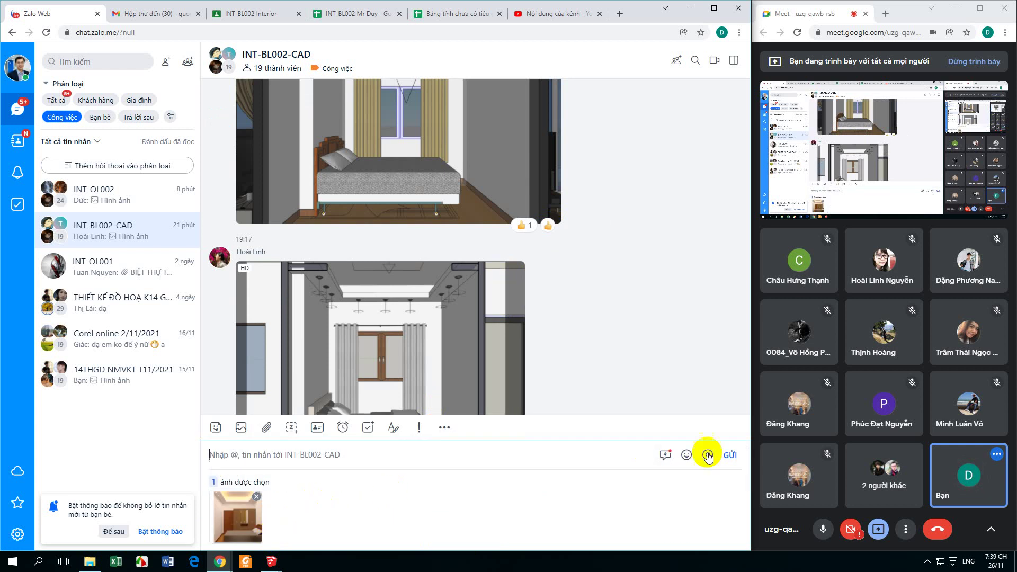
click(729, 456)
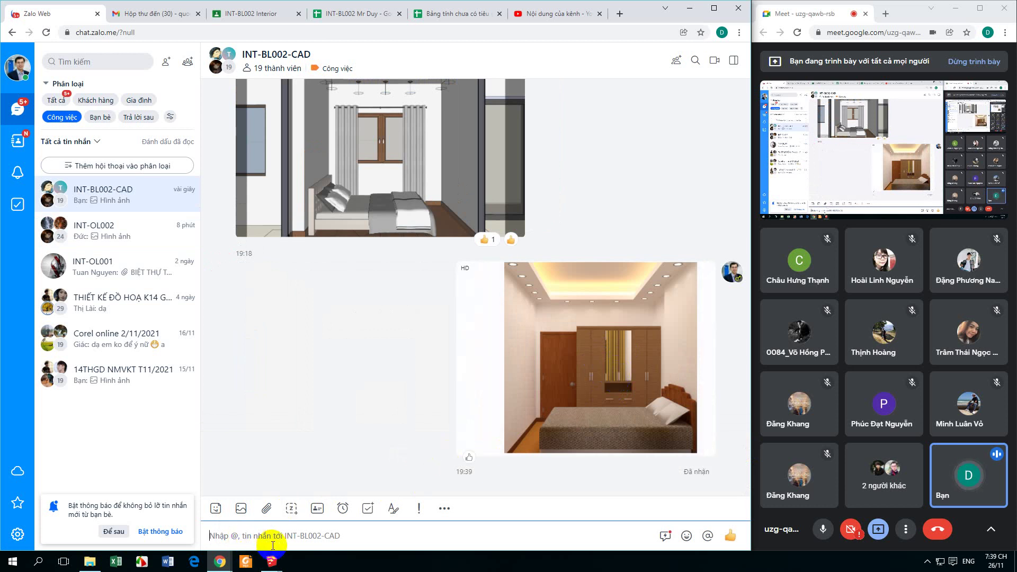
- Return to the SketchUp bedroom model, close the V-Ray frame buffer, and switch to Scene 8
click(689, 9)
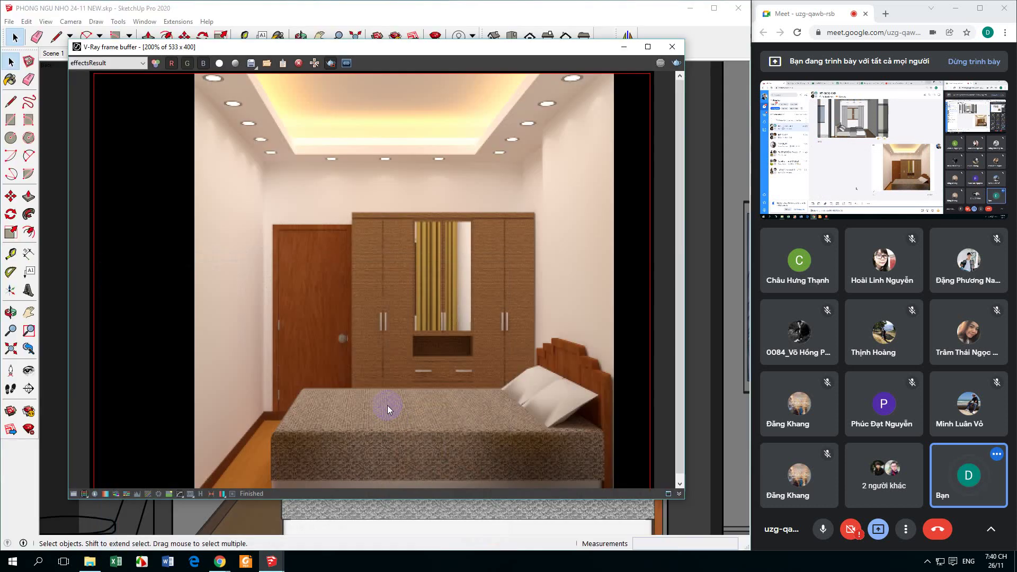
click(672, 47)
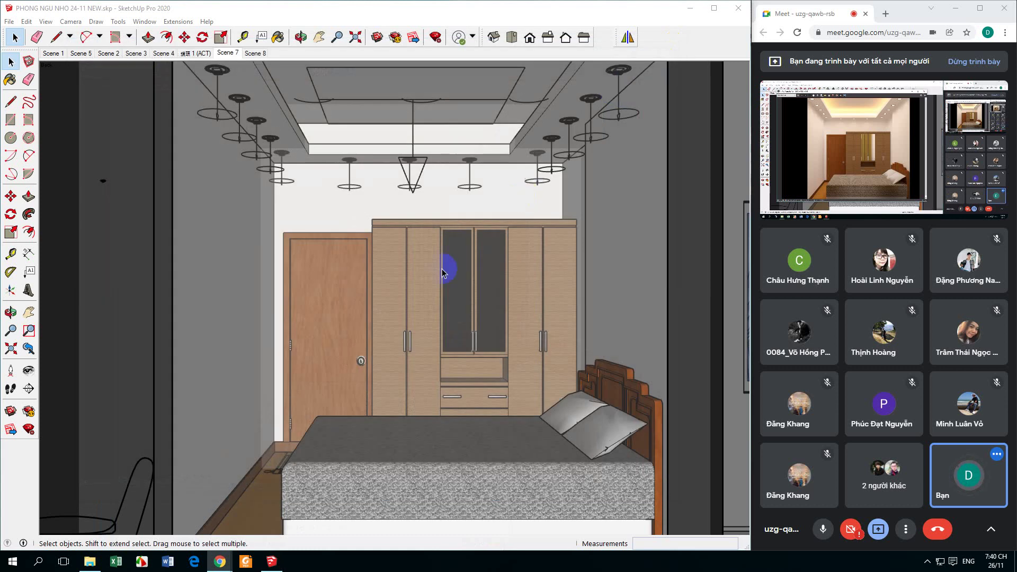
click(255, 53)
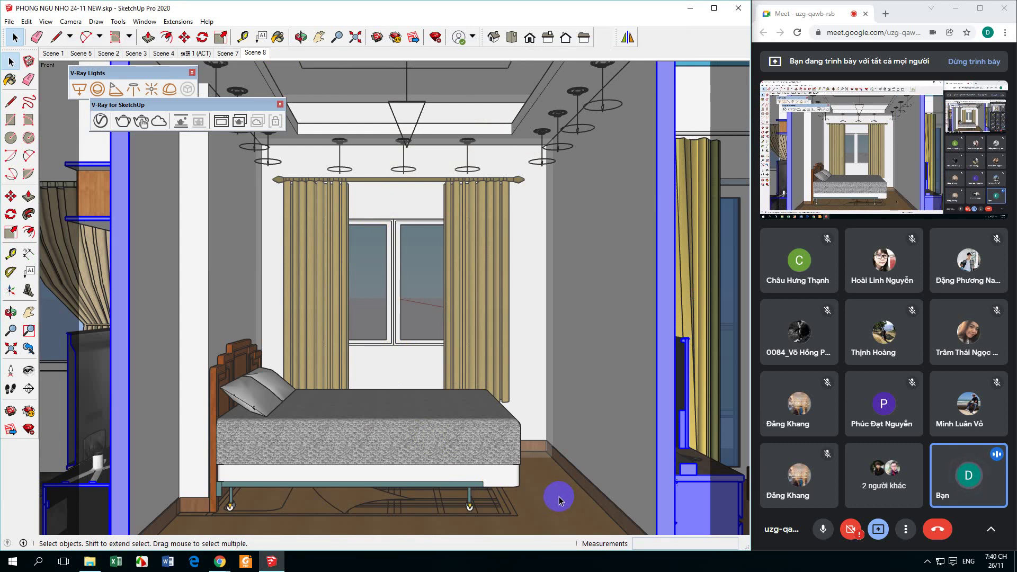
- Open the V-Ray Asset Editor, reposition it over the model, and show the scene's materials list
click(101, 122)
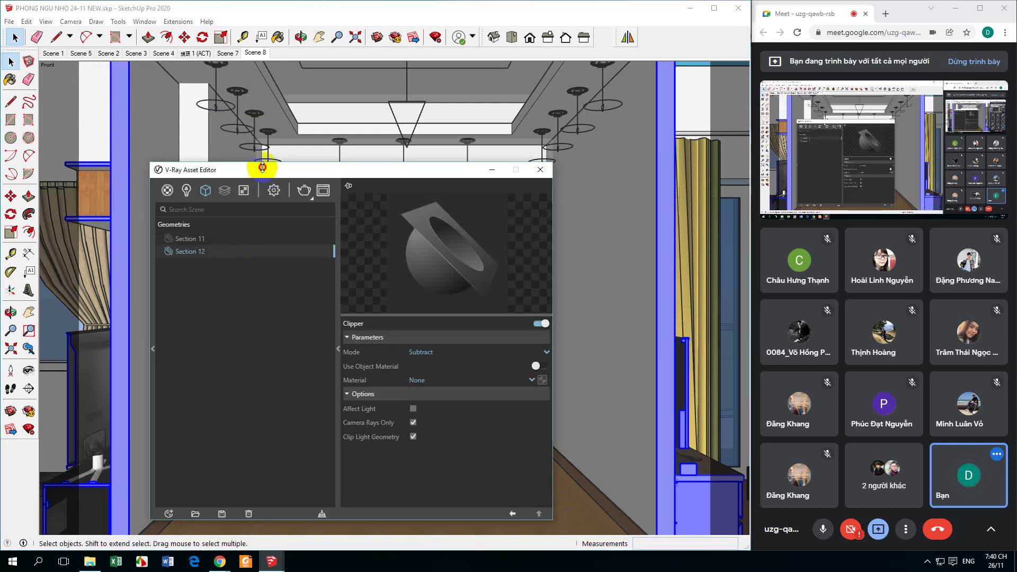
drag(262, 167, 272, 126)
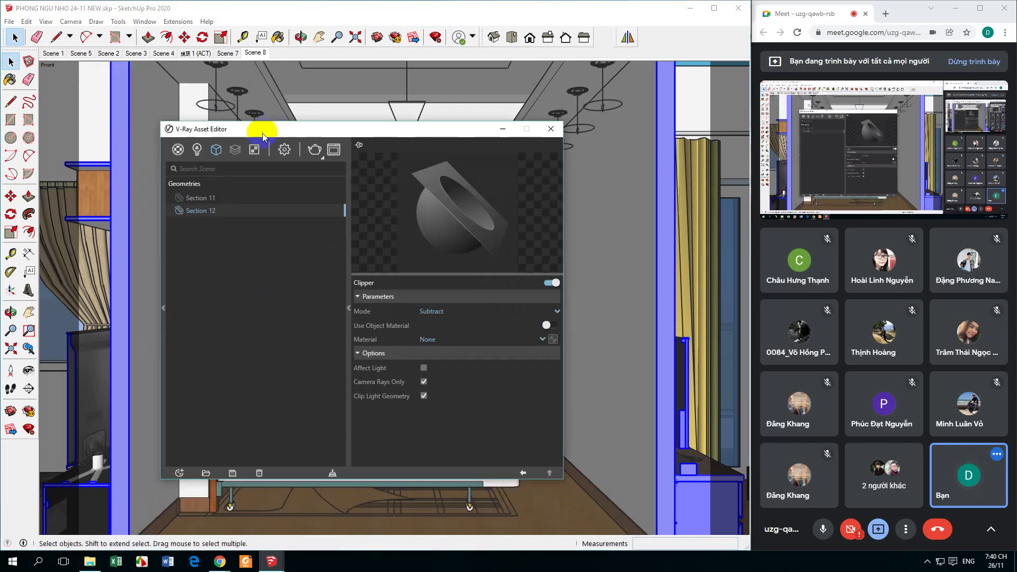
click(177, 151)
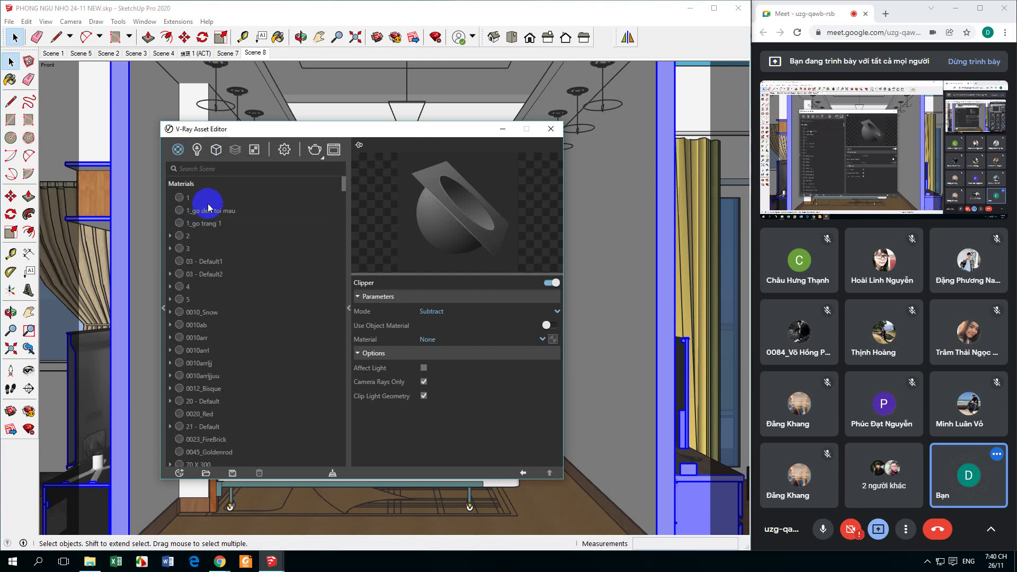